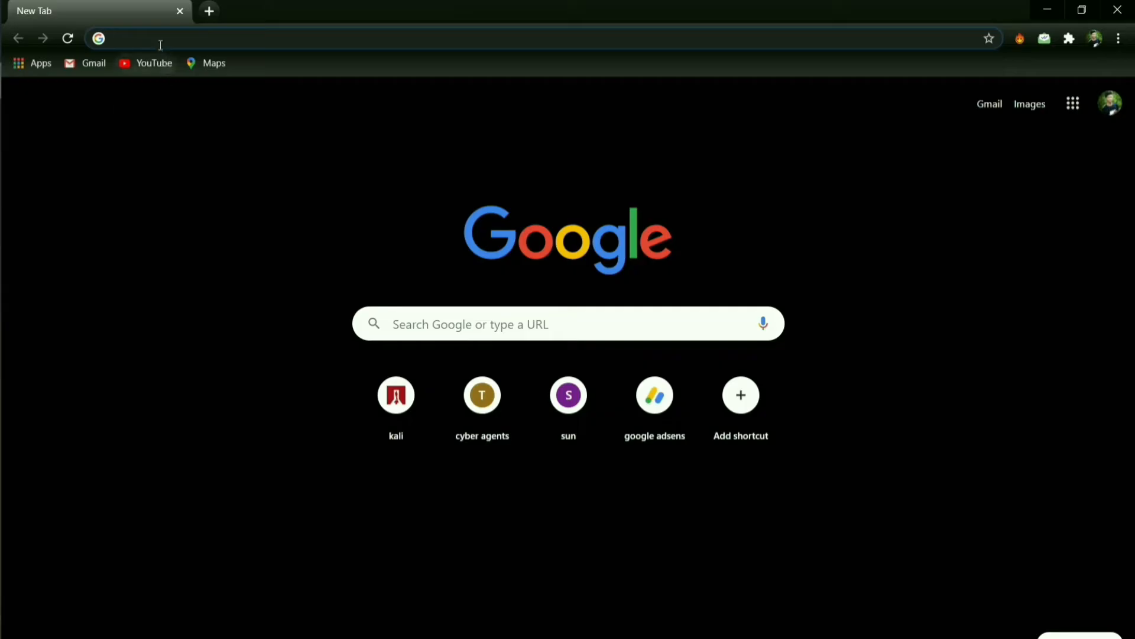
# Search Google for 'kali linux' and open the official kali.org site
pyautogui.click(160, 37)
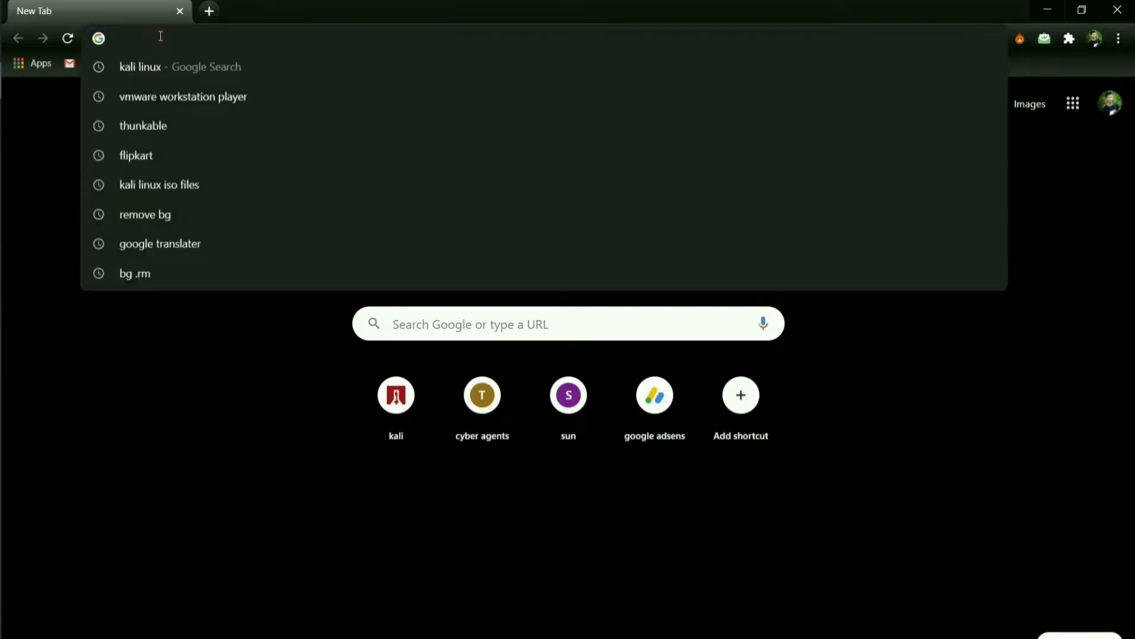
pyautogui.write('kali')
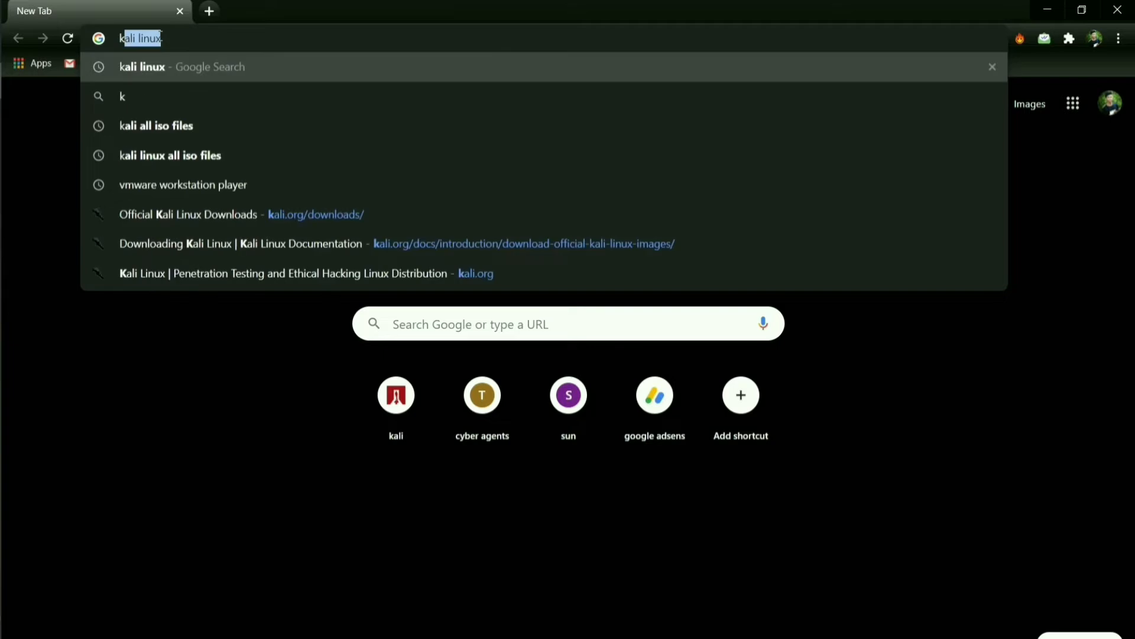
pyautogui.write(' linux')
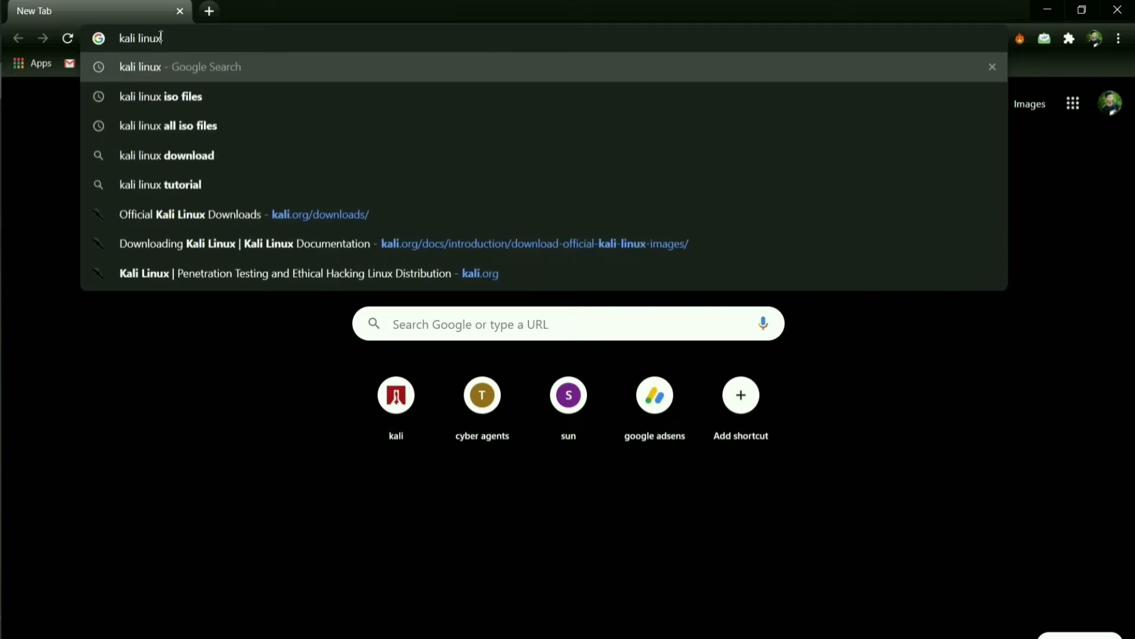
pyautogui.press('Return')
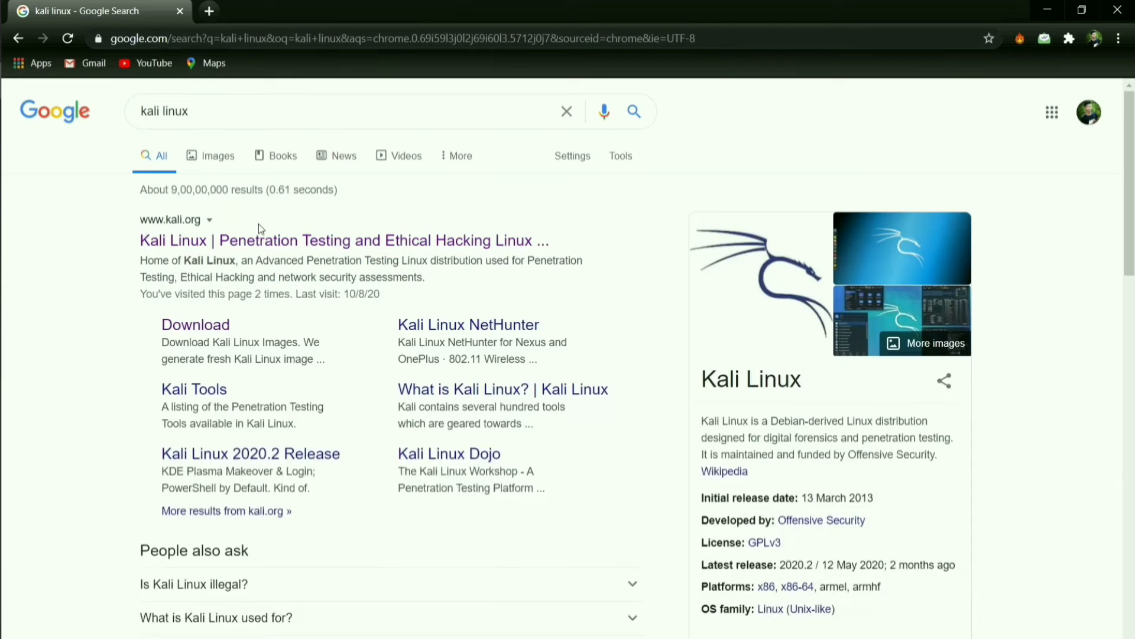
pyautogui.click(325, 245)
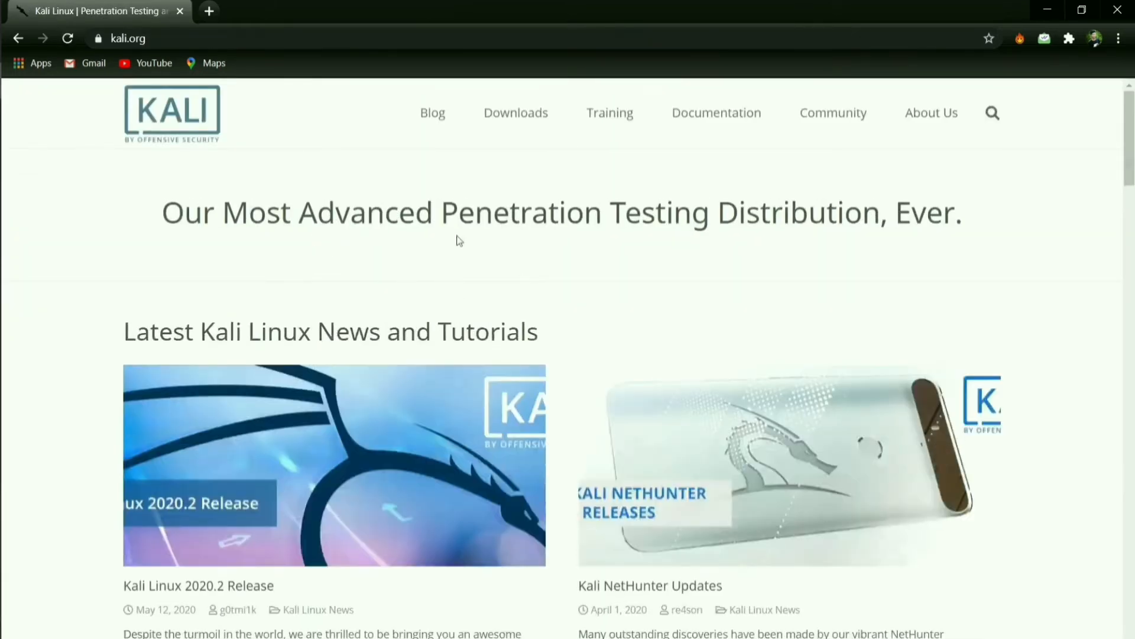
# Go to Download Kali Linux and start downloading the Kali Linux 64-Bit (Installer) image
pyautogui.moveTo(502, 115)
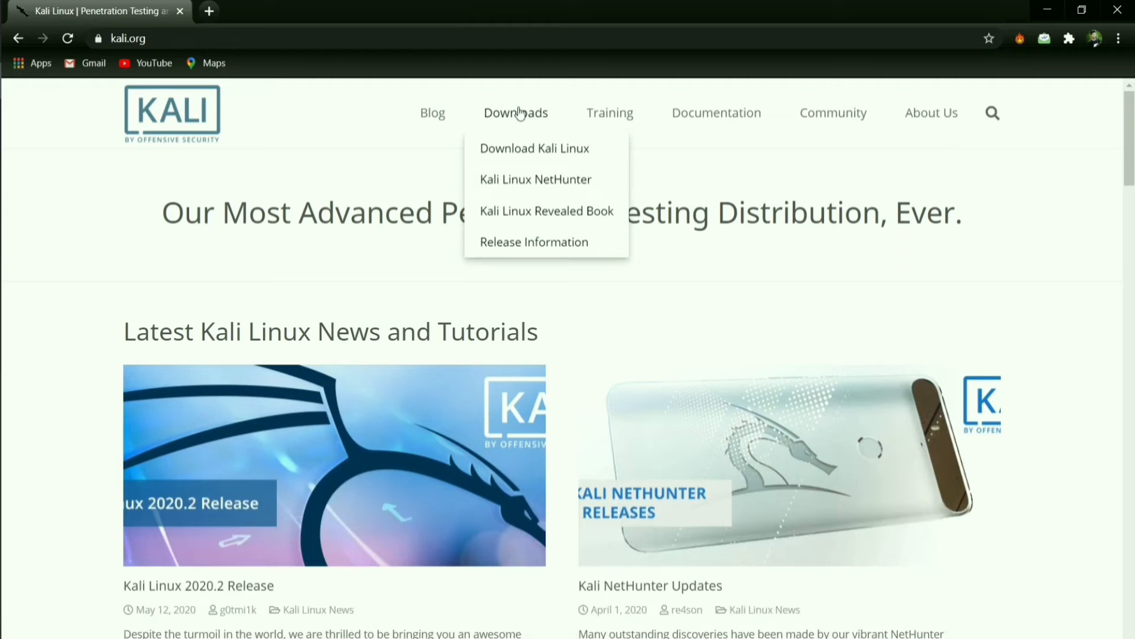
pyautogui.click(529, 153)
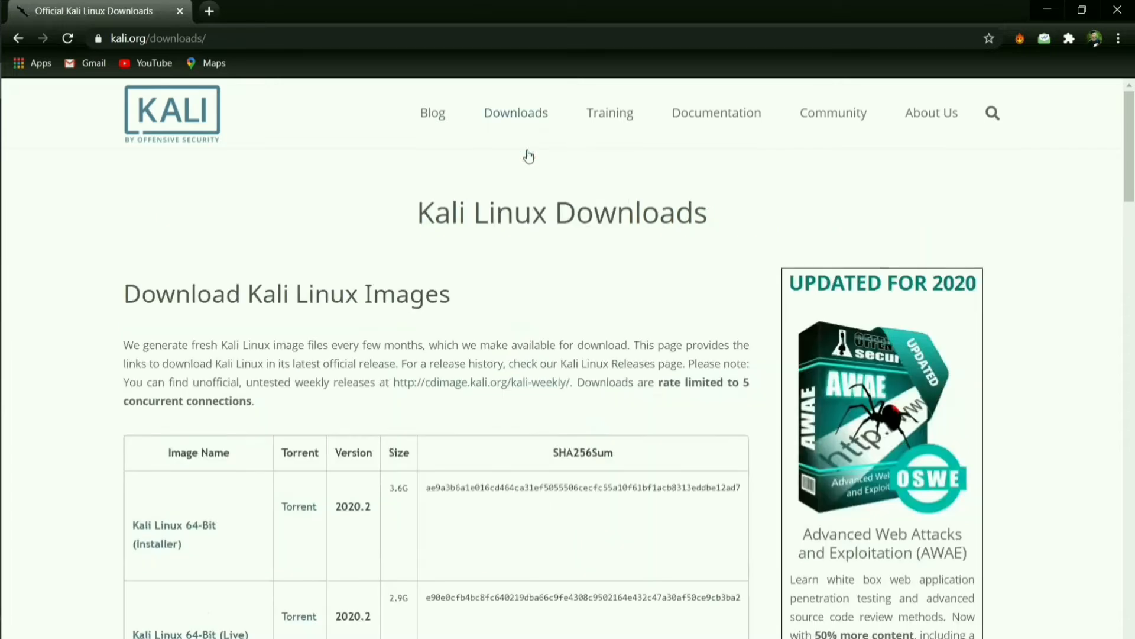
pyautogui.scroll(-4, 480, 247)
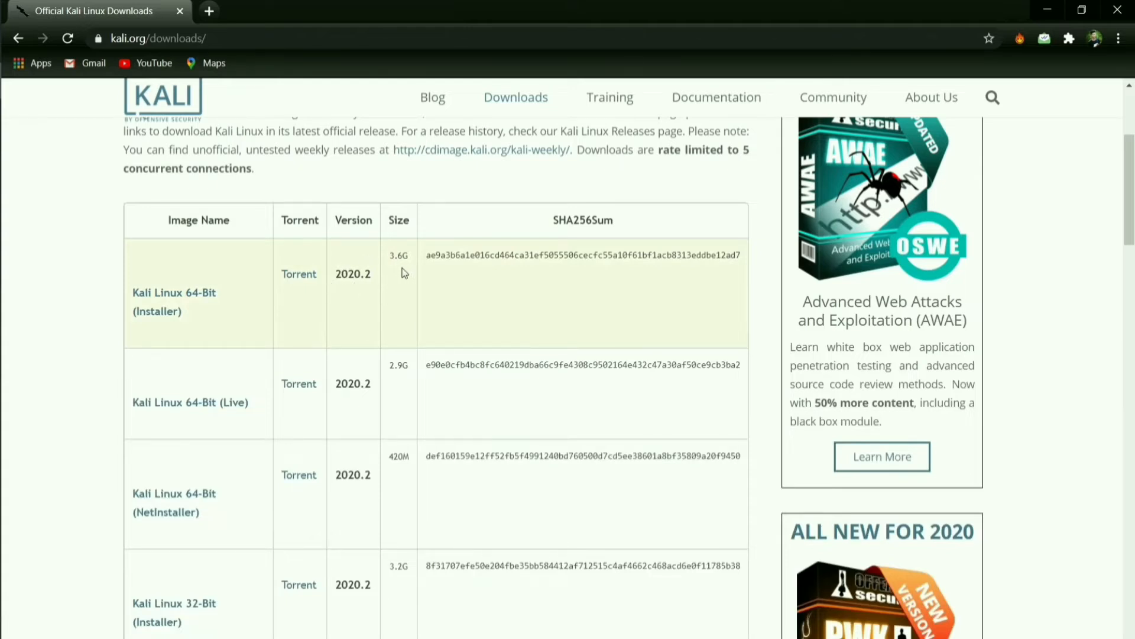
pyautogui.click(167, 300)
# Cancel the Chrome download and start a new virtual machine installed from a disc image file
pyautogui.click(165, 638)
pyautogui.click(181, 627)
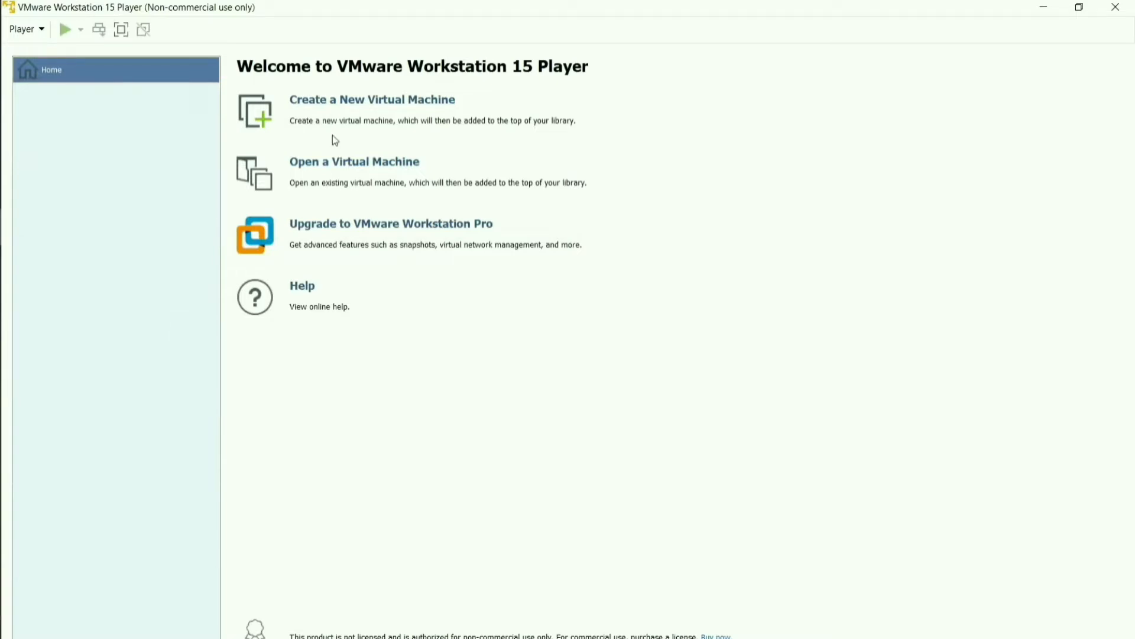
pyautogui.click(357, 101)
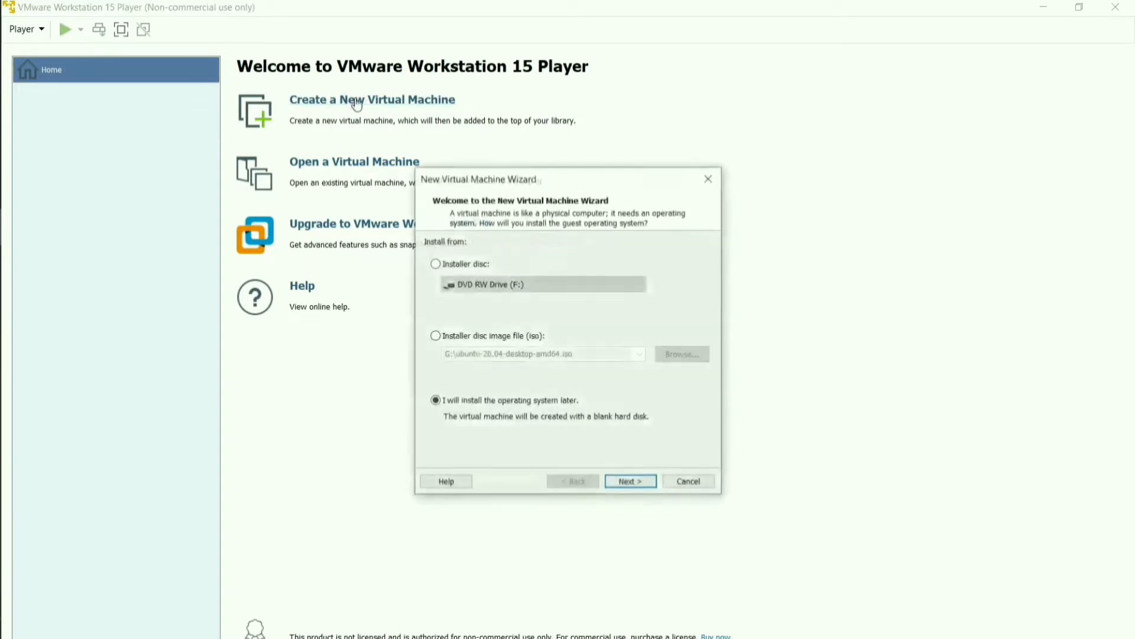
pyautogui.click(436, 336)
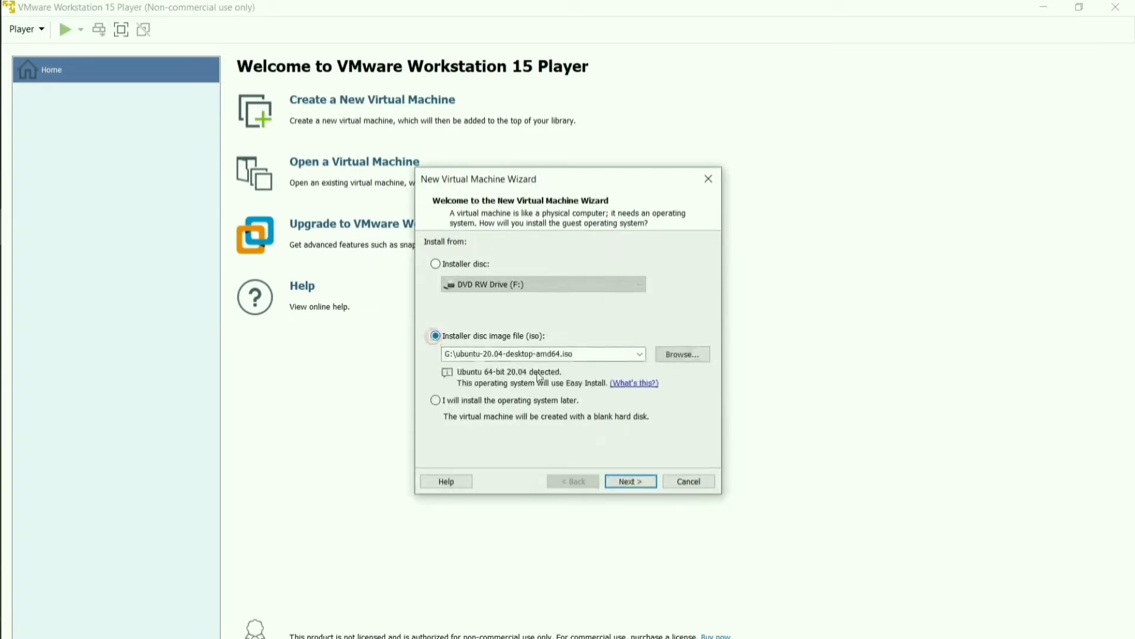
# Choose kali-linux-2020.2-installer-amd64.iso from drive E as the installer image and continue
pyautogui.click(670, 358)
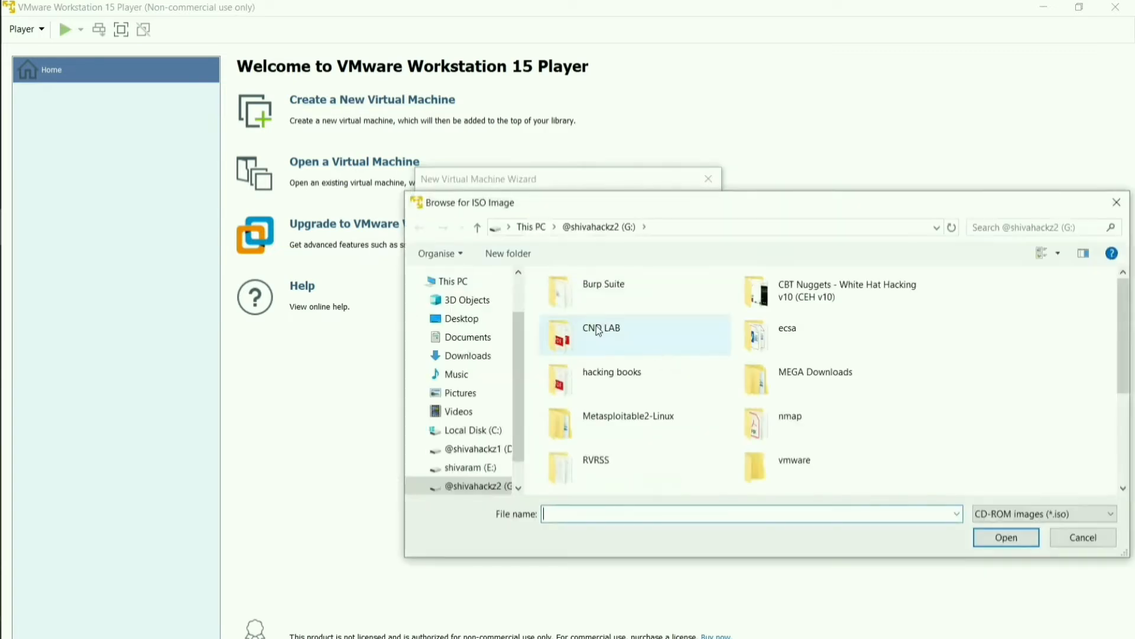
pyautogui.moveTo(689, 201); pyautogui.dragTo(330, 54)
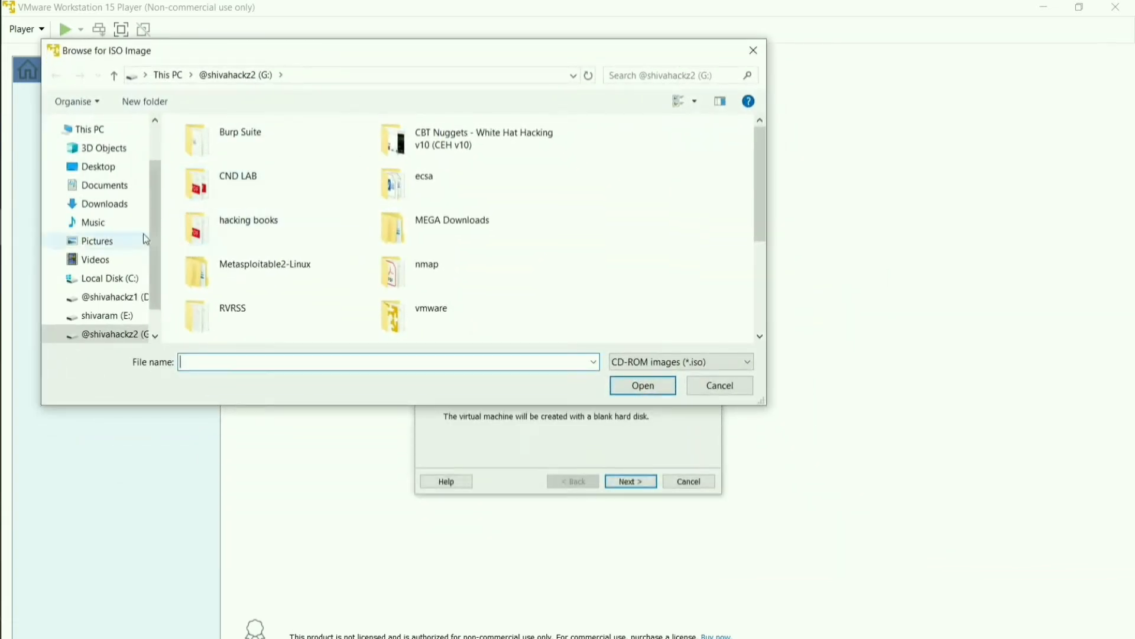
pyautogui.click(130, 319)
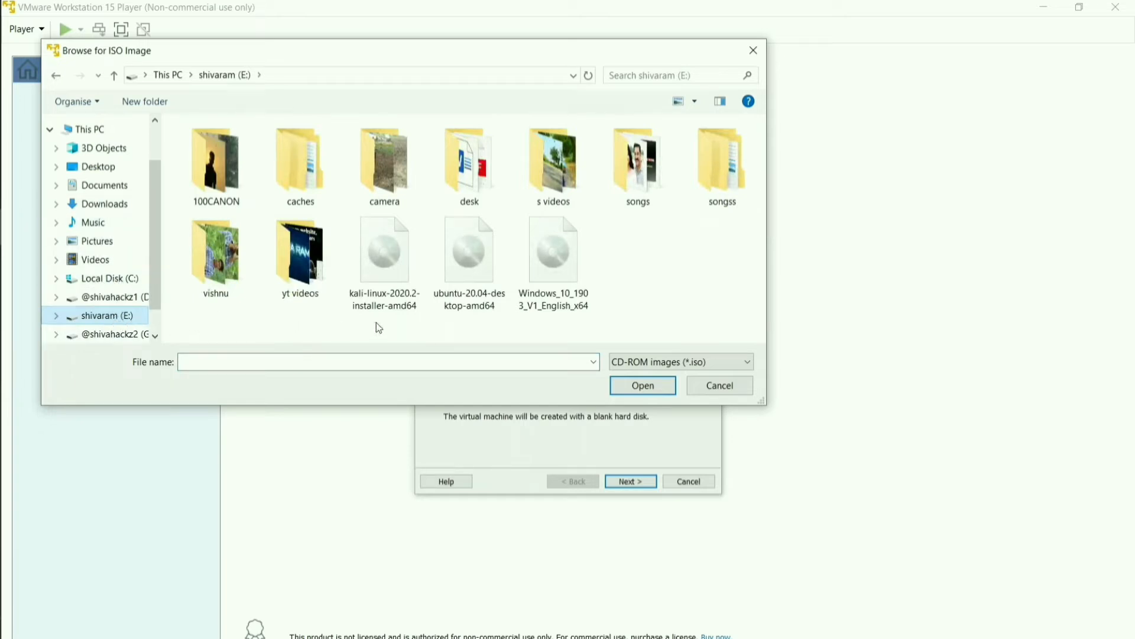
pyautogui.click(385, 279)
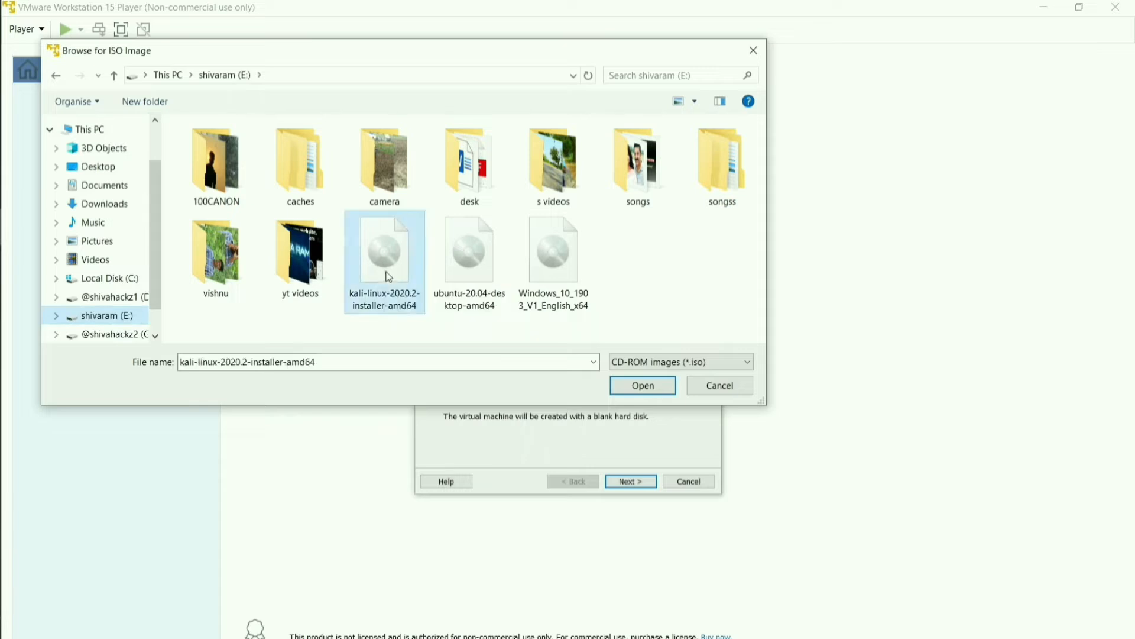
pyautogui.click(629, 386)
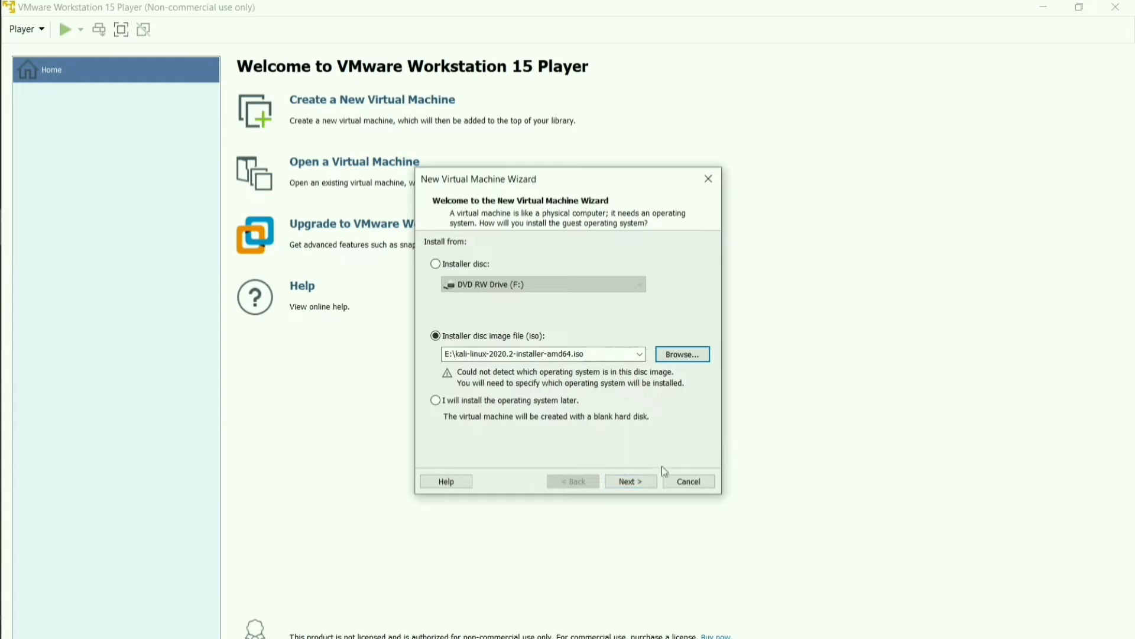
pyautogui.click(628, 490)
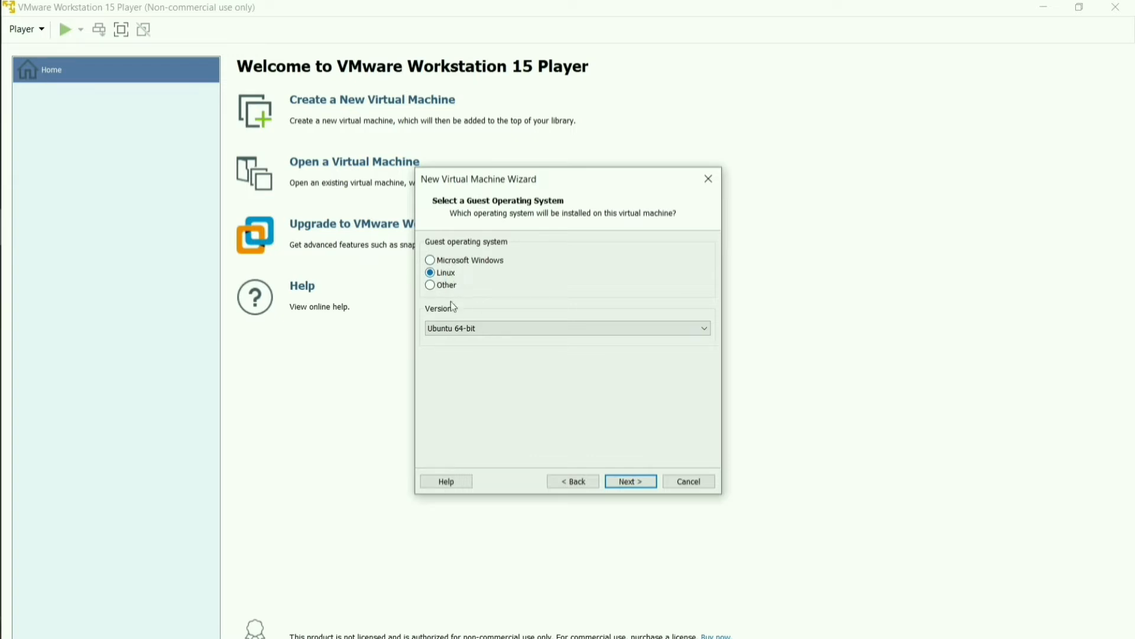
# Choose Linux version Debian 10.x 64-bit, continue, and start typing the machine name 'ka'
pyautogui.click(673, 332)
pyautogui.scroll(4, 532, 457)
pyautogui.scroll(5, 533, 459)
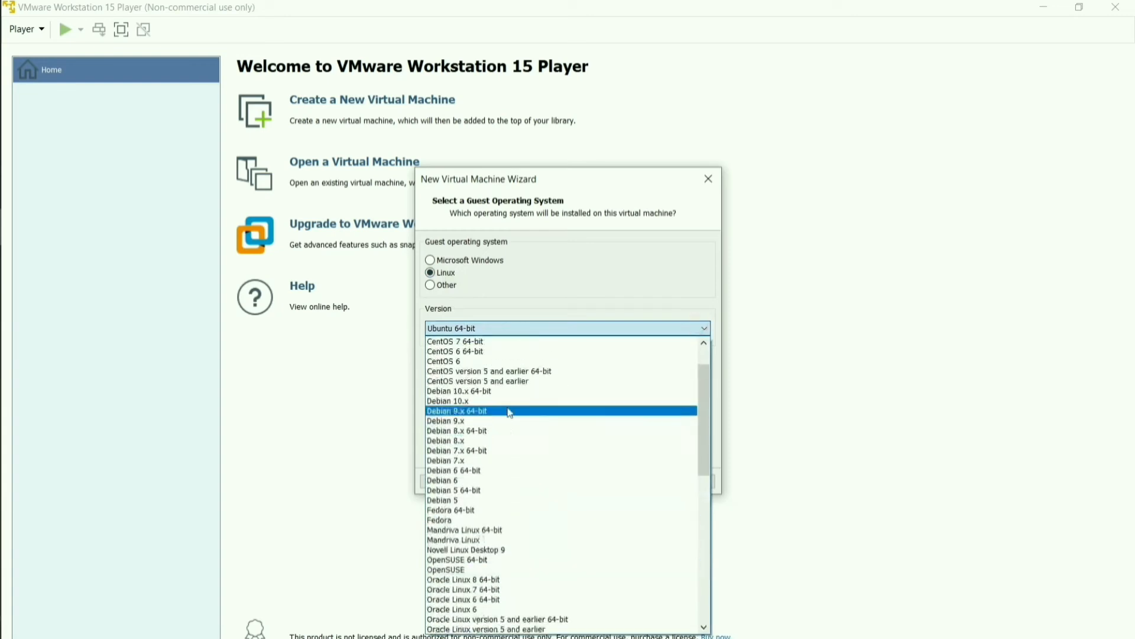
pyautogui.click(488, 399)
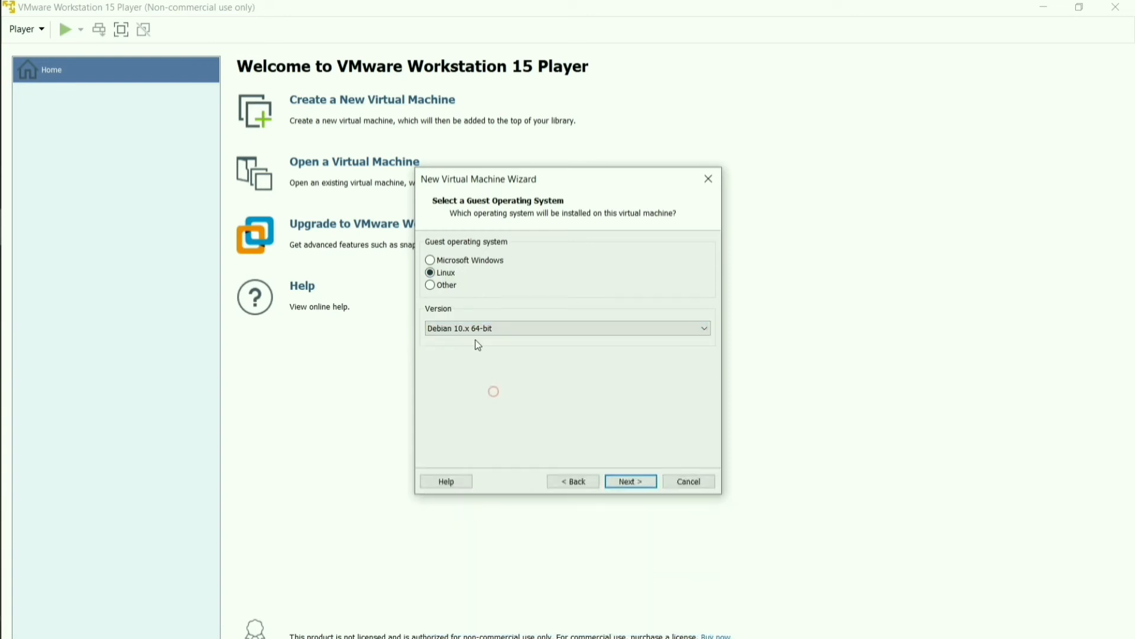
pyautogui.click(631, 480)
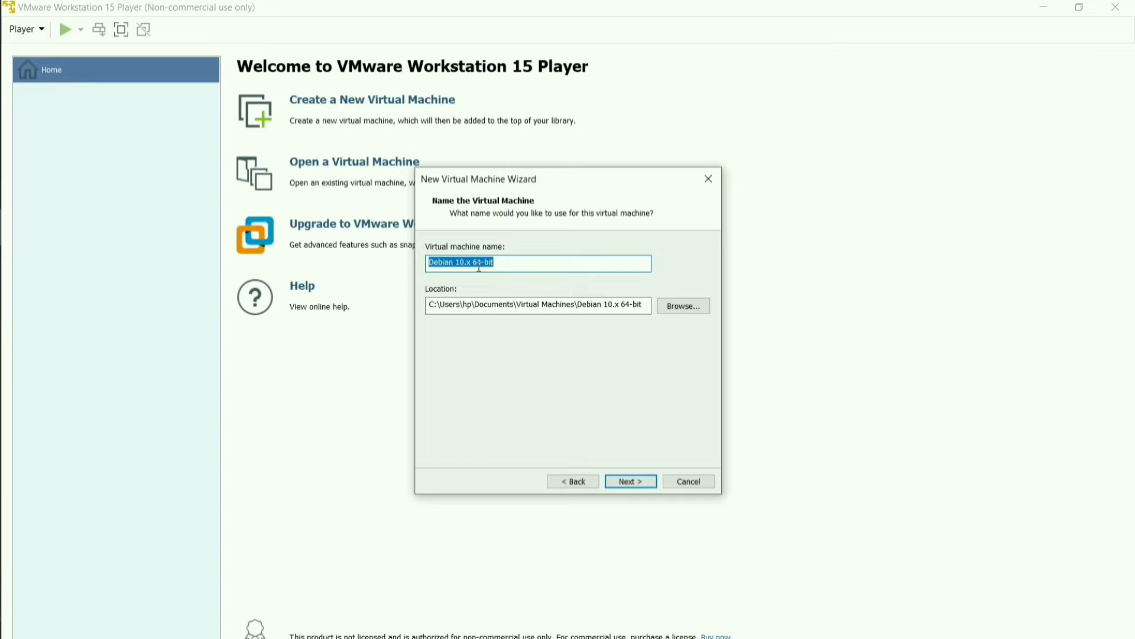
pyautogui.write('kali')
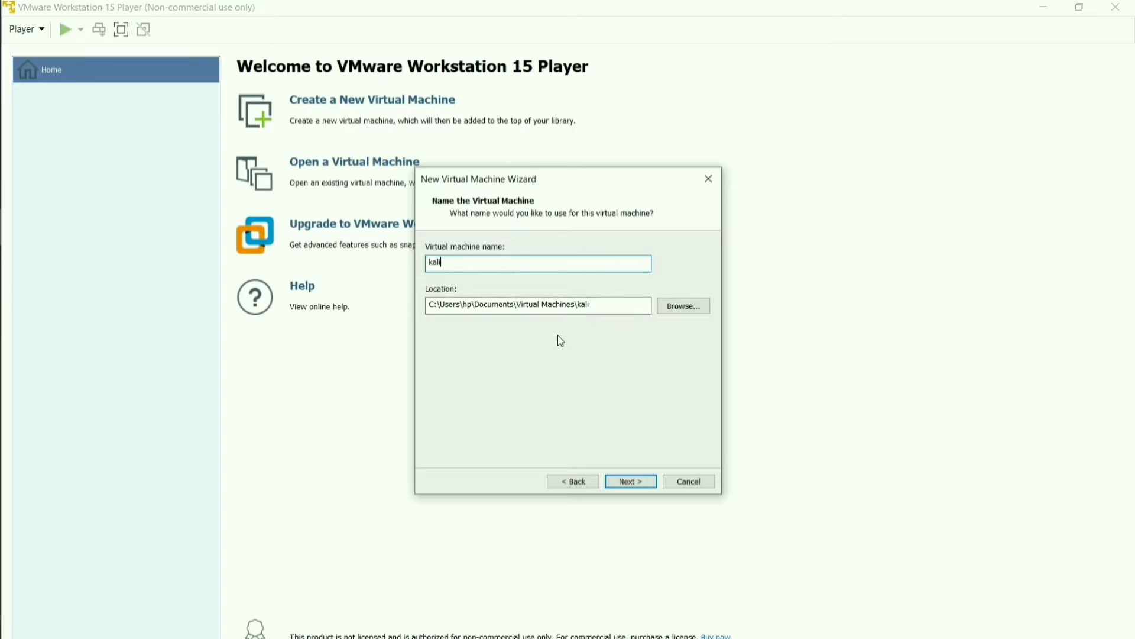
# Store the kali machine in the G:\vmware folder and continue past the naming page
pyautogui.click(685, 308)
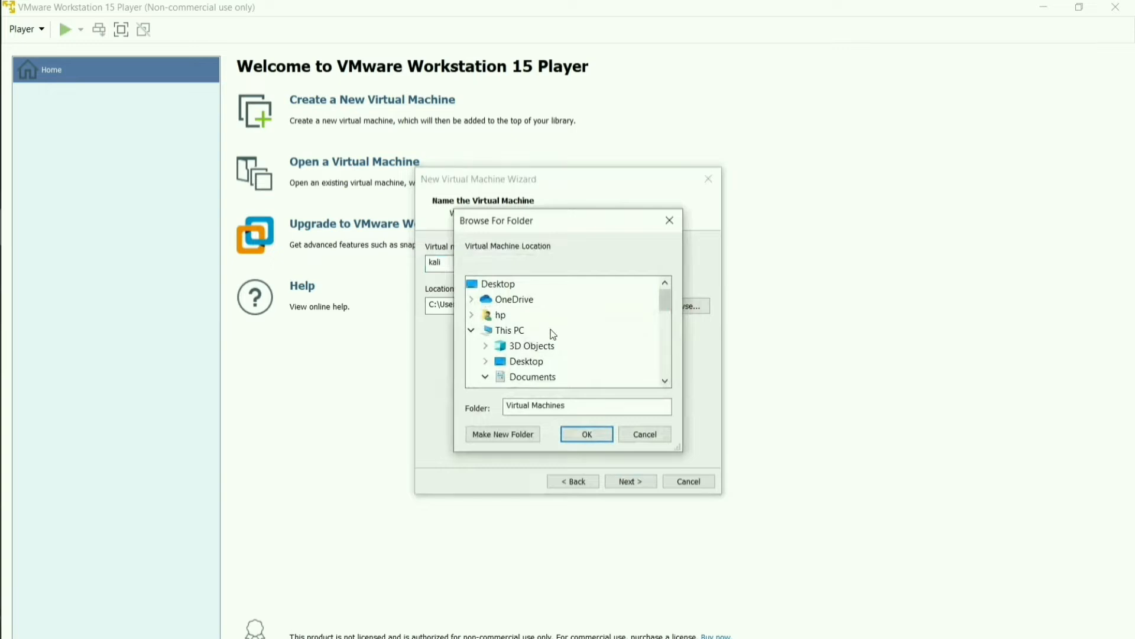
pyautogui.scroll(-2, 552, 336)
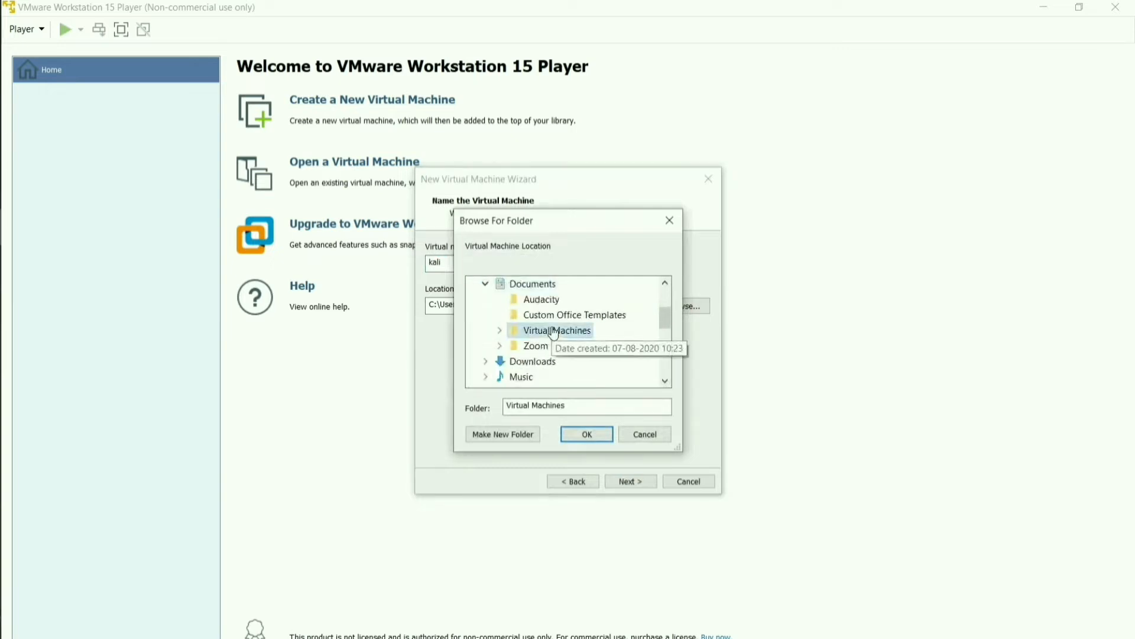
pyautogui.scroll(-2, 554, 334)
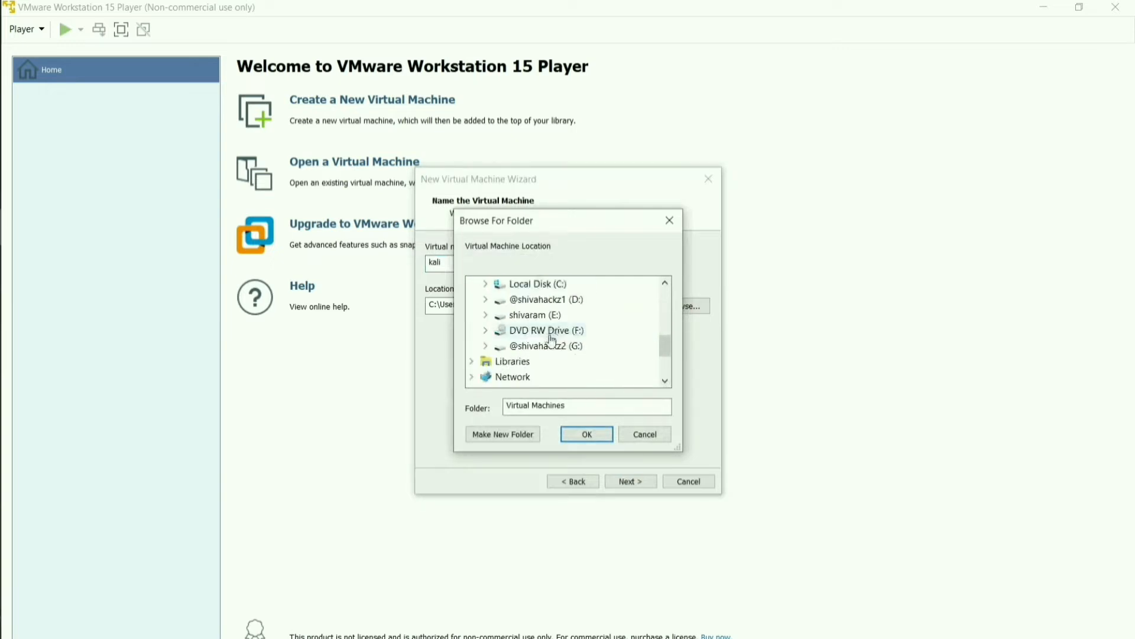
pyautogui.click(550, 343)
pyautogui.scroll(-2, 550, 337)
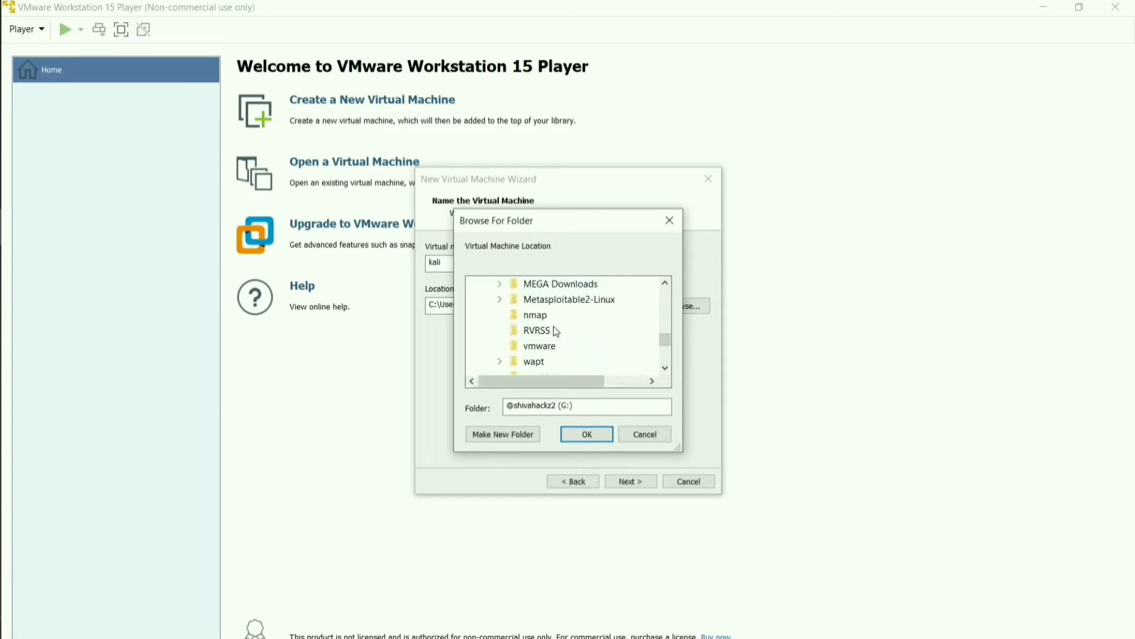
pyautogui.click(551, 346)
pyautogui.click(573, 434)
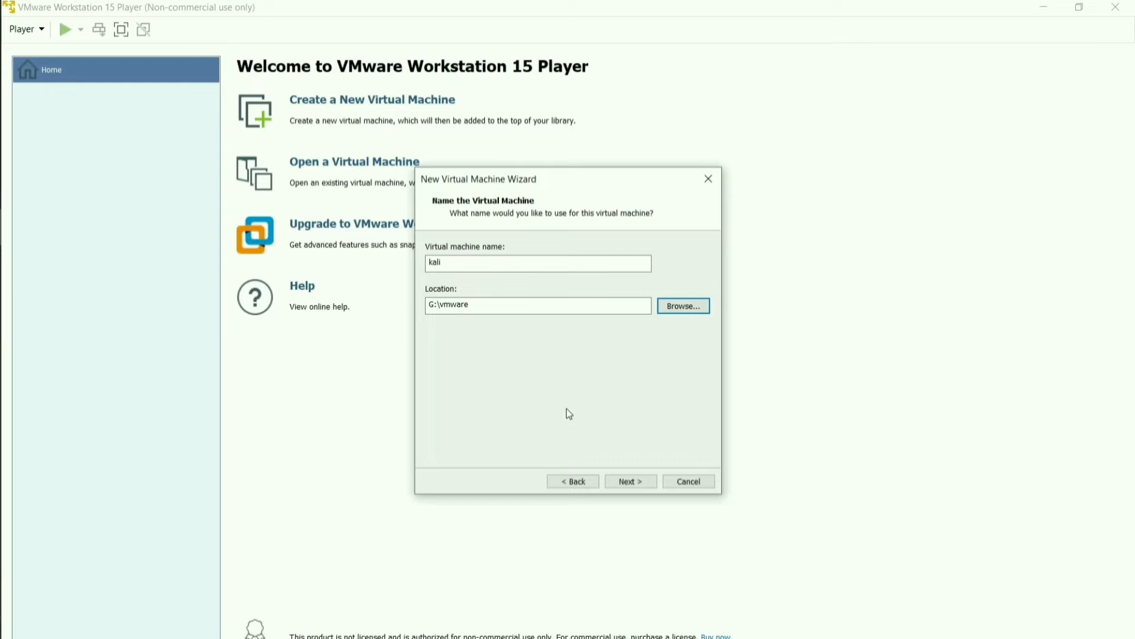
pyautogui.click(632, 481)
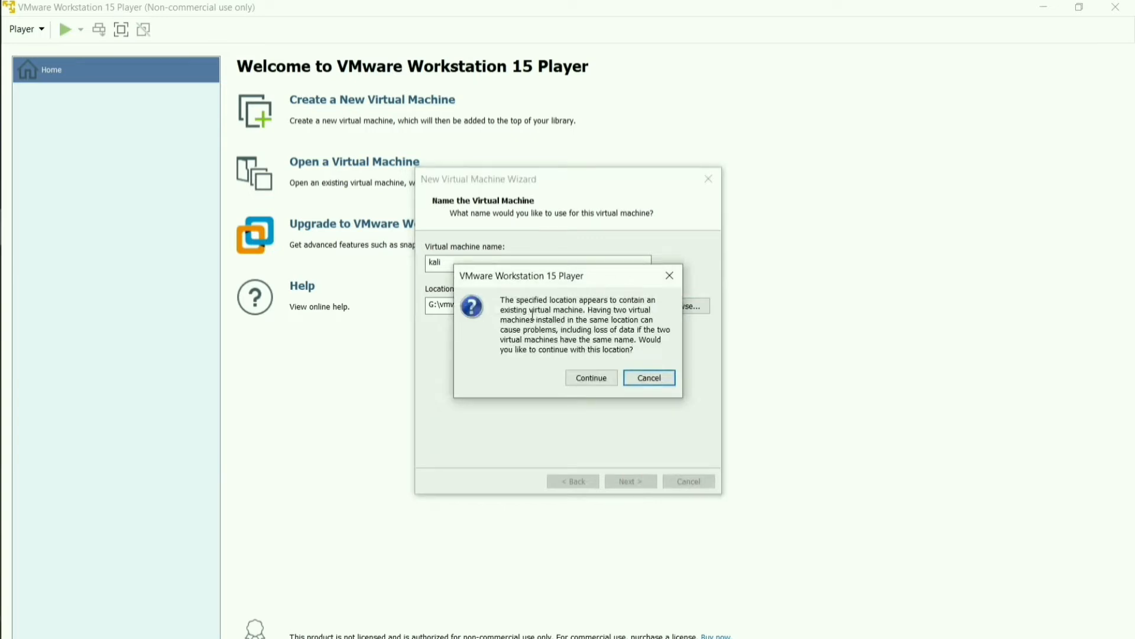
# Accept the existing-location warning and store the 20 GB virtual disk as a single file
pyautogui.click(574, 383)
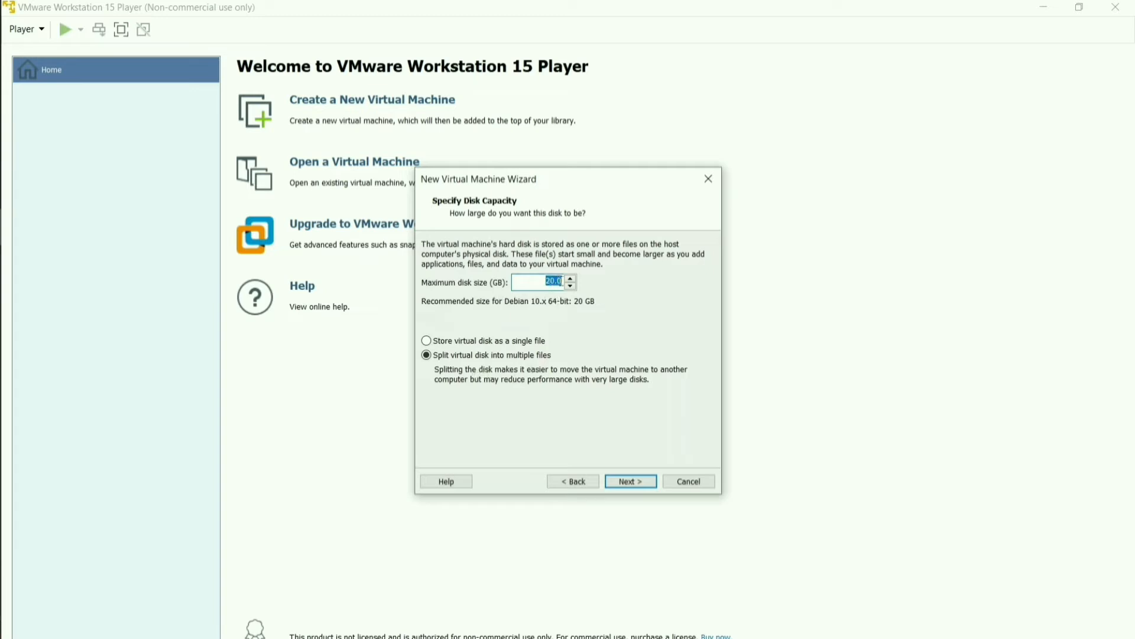
pyautogui.click(441, 344)
pyautogui.click(632, 480)
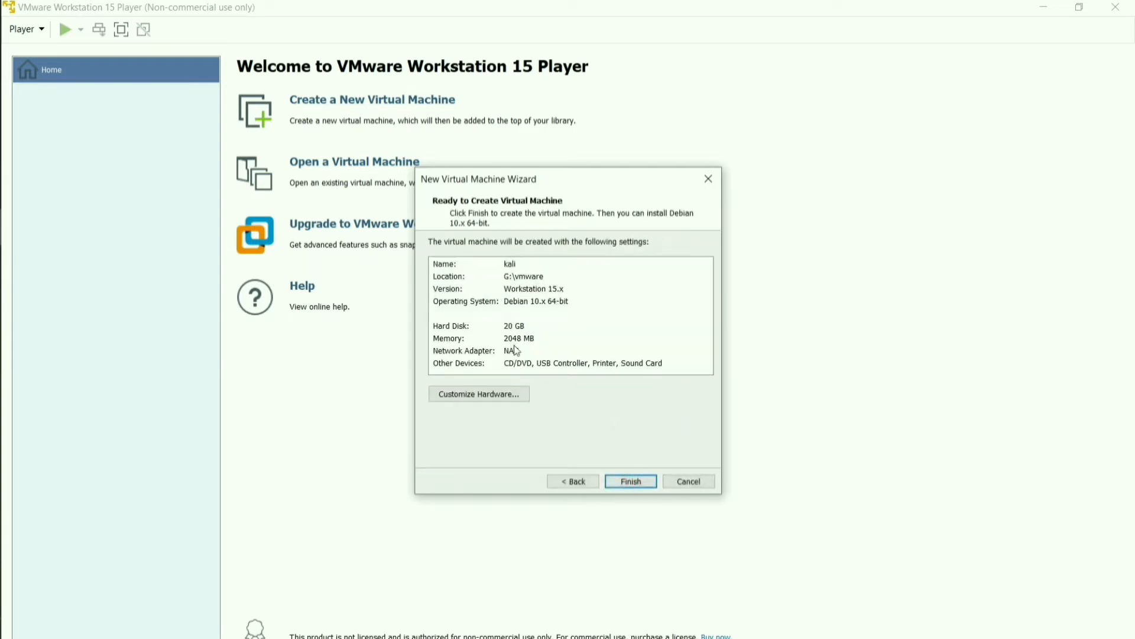
pyautogui.click(508, 395)
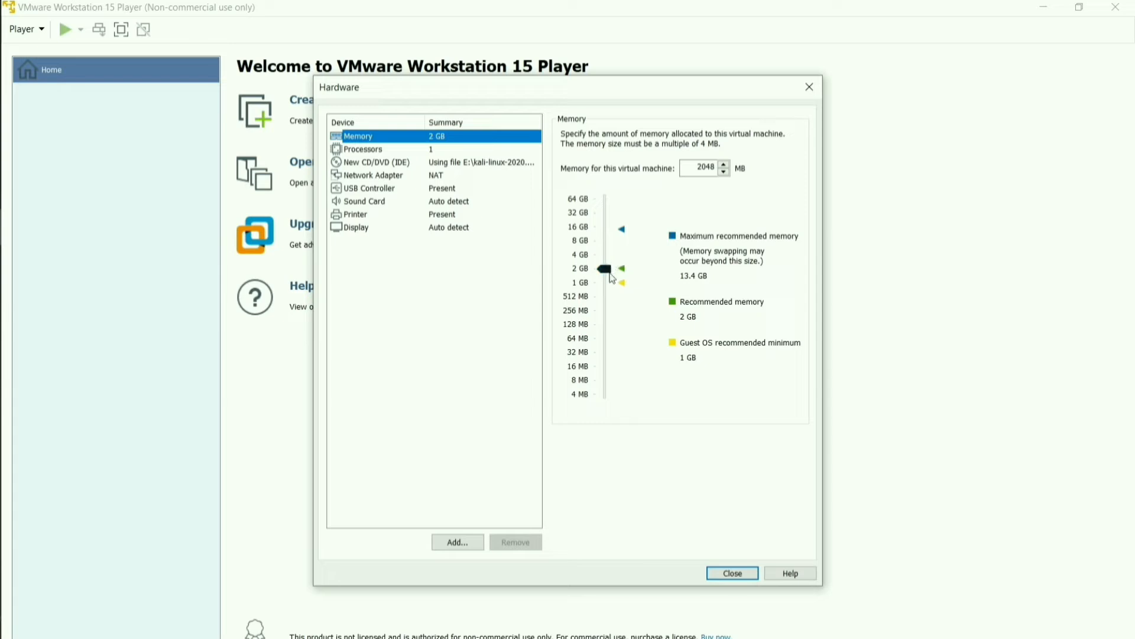
# Give the kali machine 4 GB of memory and 2 processor cores, then create it
pyautogui.moveTo(605, 268); pyautogui.dragTo(605, 255)
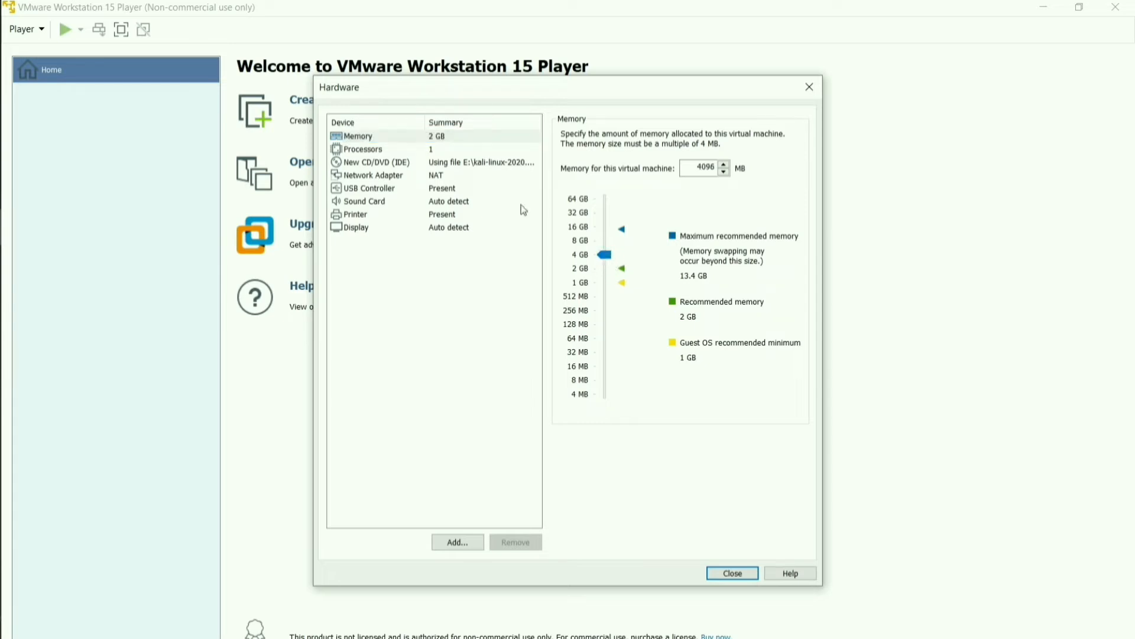
pyautogui.click(385, 155)
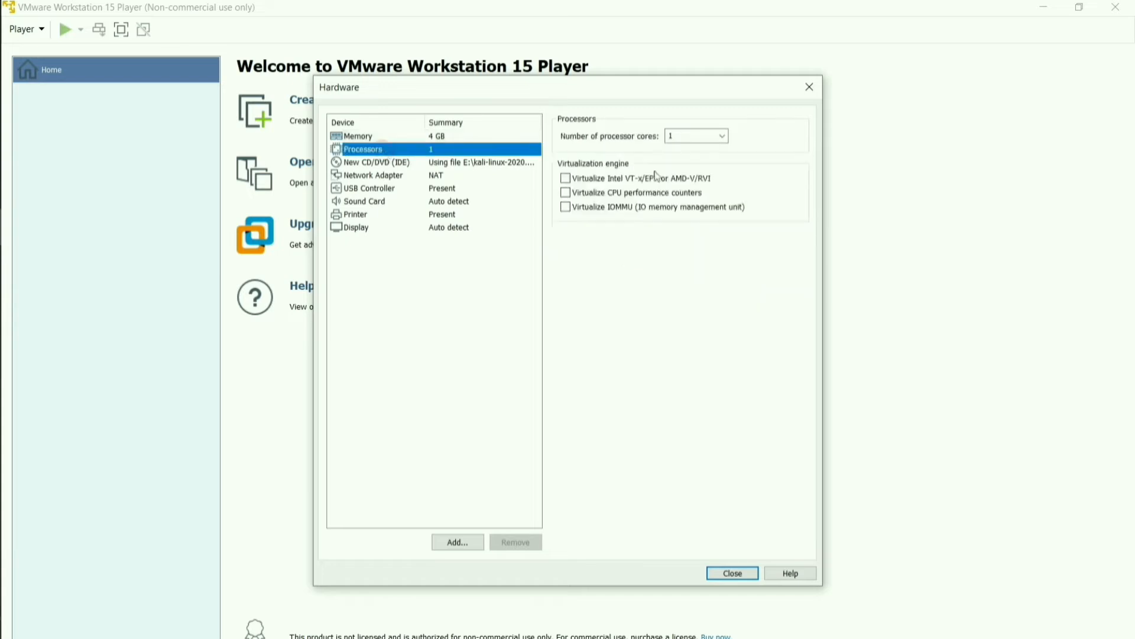
pyautogui.click(722, 138)
pyautogui.click(678, 159)
pyautogui.click(733, 575)
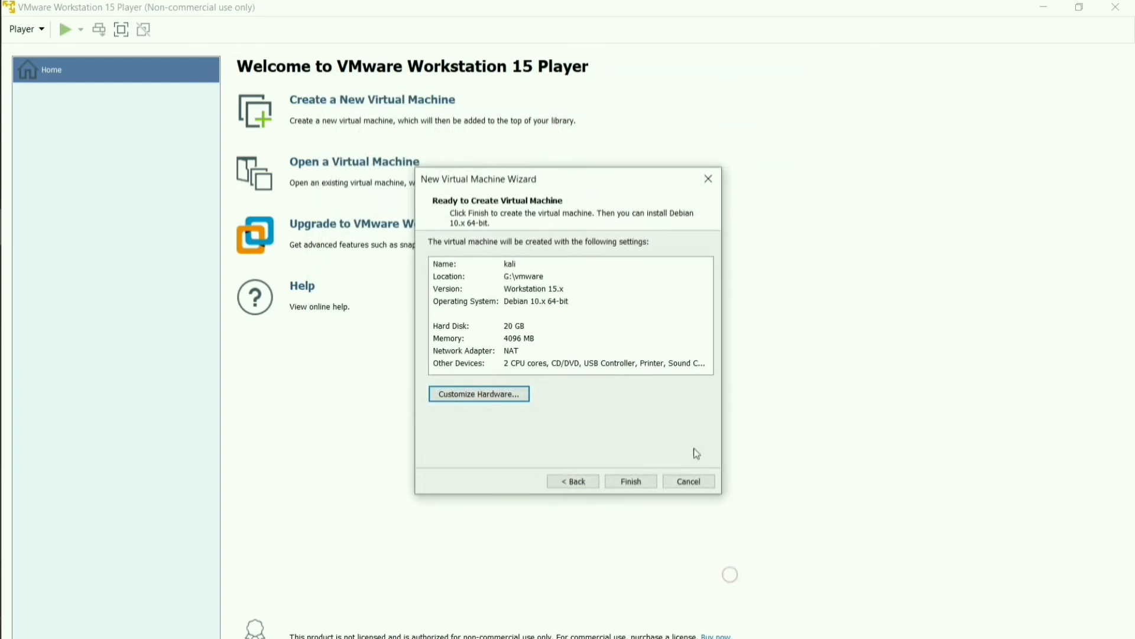
pyautogui.click(631, 482)
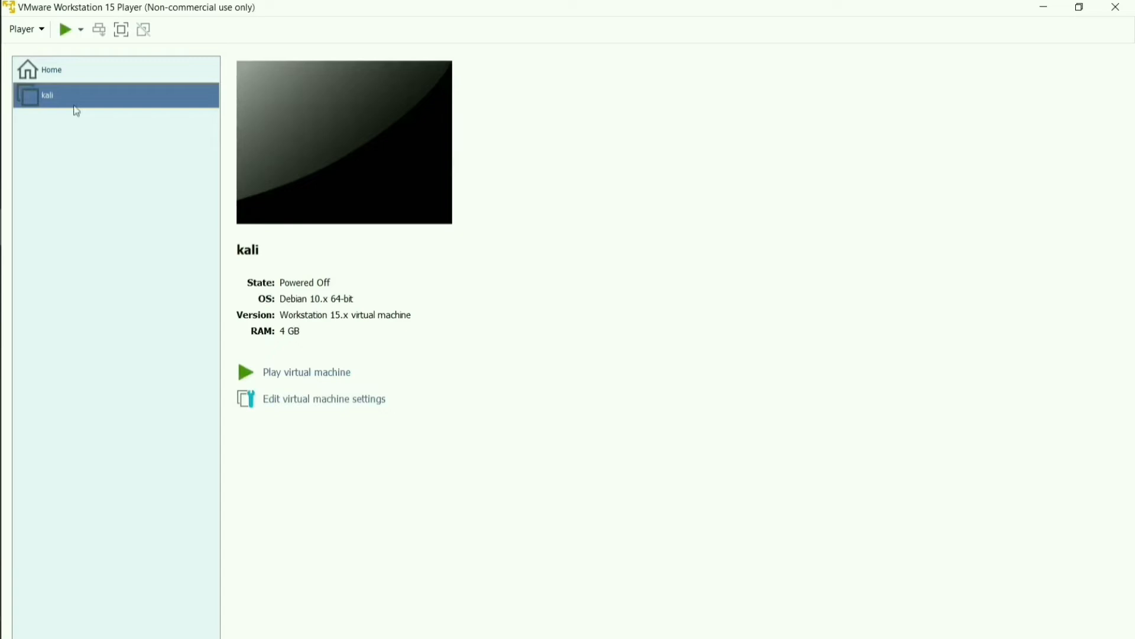
# Power on the kali virtual machine from the library
pyautogui.doubleClick(77, 107)
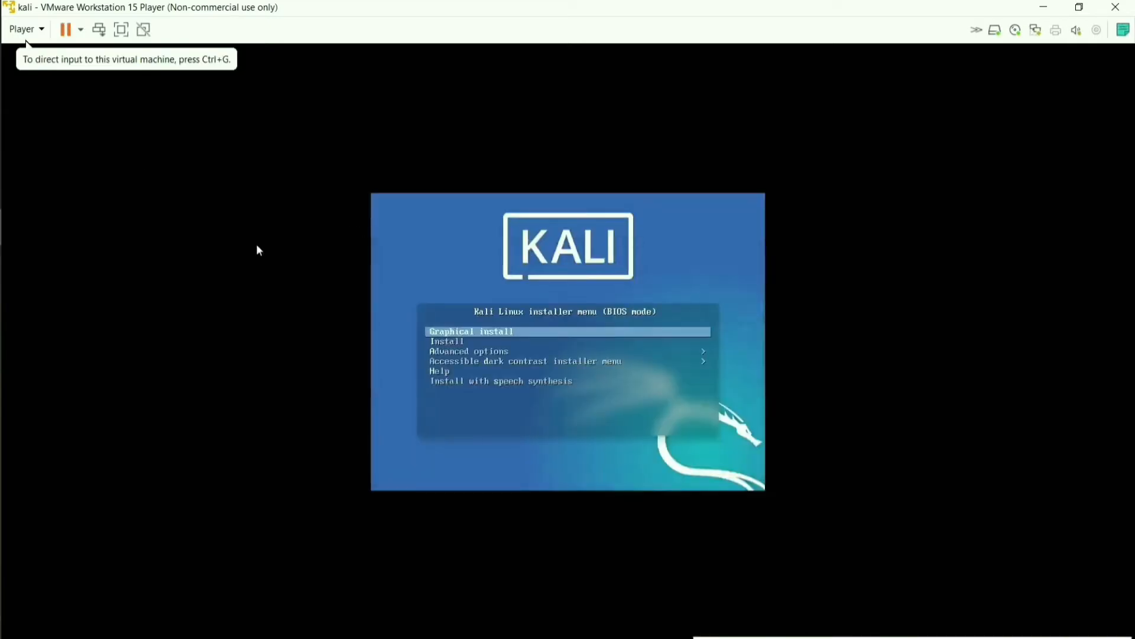
# Select Graphical install on the Kali boot menu and boot it
pyautogui.click(515, 334)
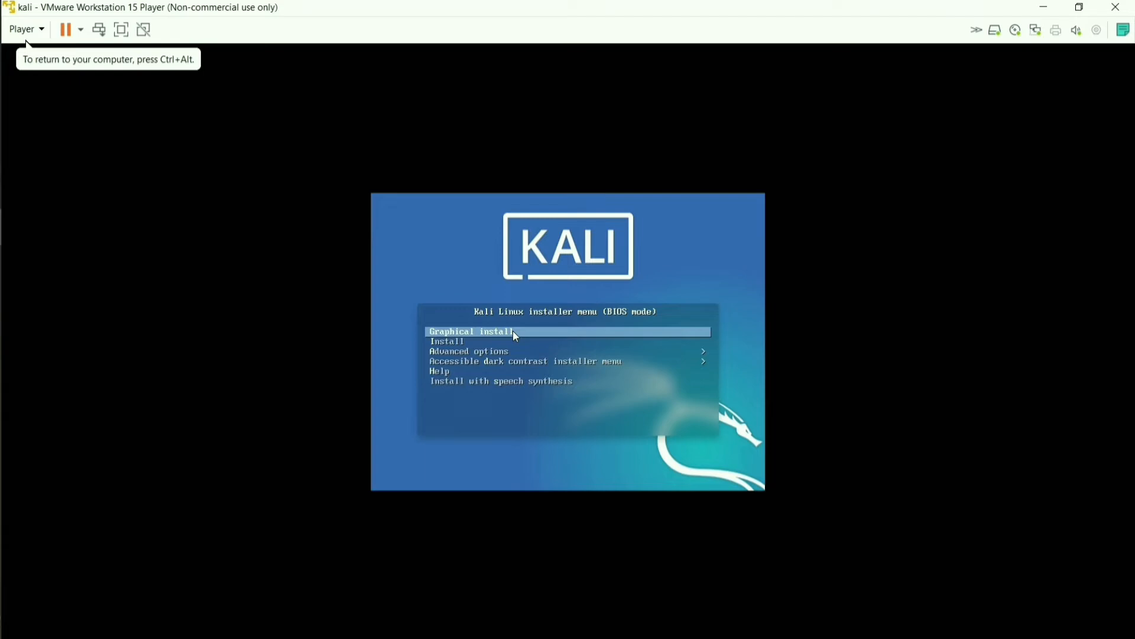
pyautogui.press('Down')
pyautogui.press('Down')
pyautogui.press('Down')
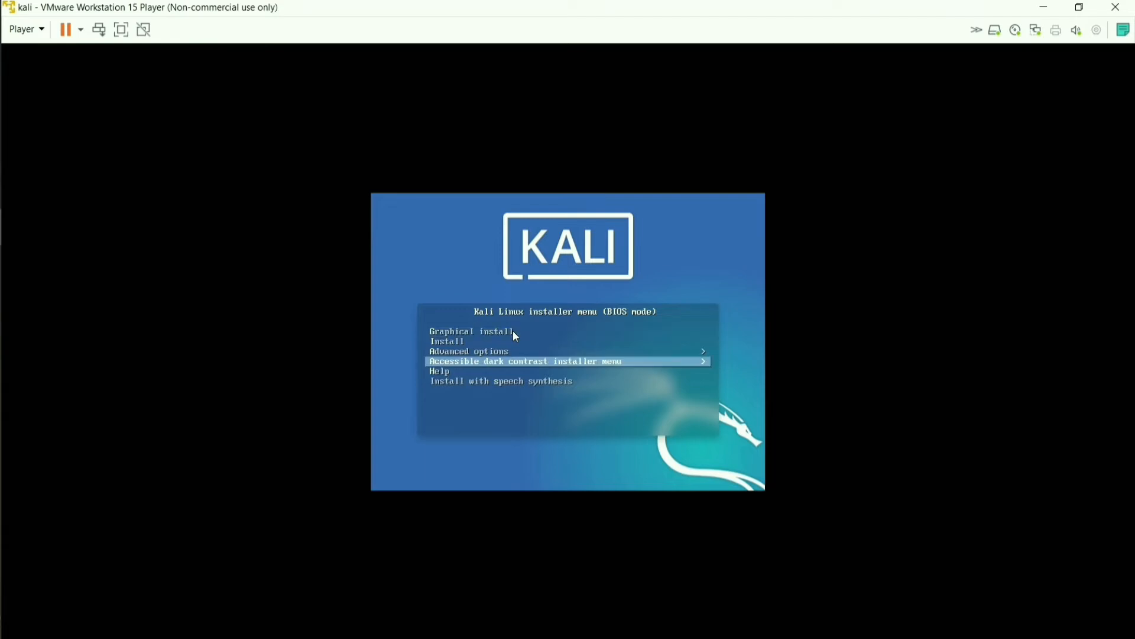
pyautogui.press('Down')
pyautogui.press('Down')
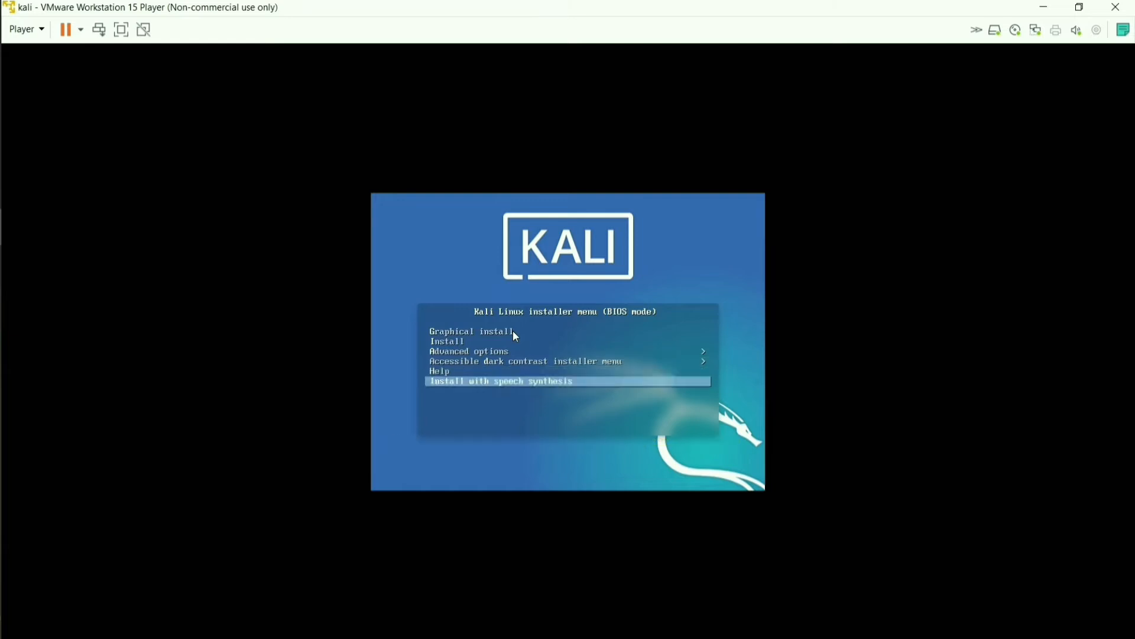
pyautogui.press('Up')
pyautogui.press('Up')
pyautogui.press('Up')
pyautogui.press('Up')
pyautogui.press('Up')
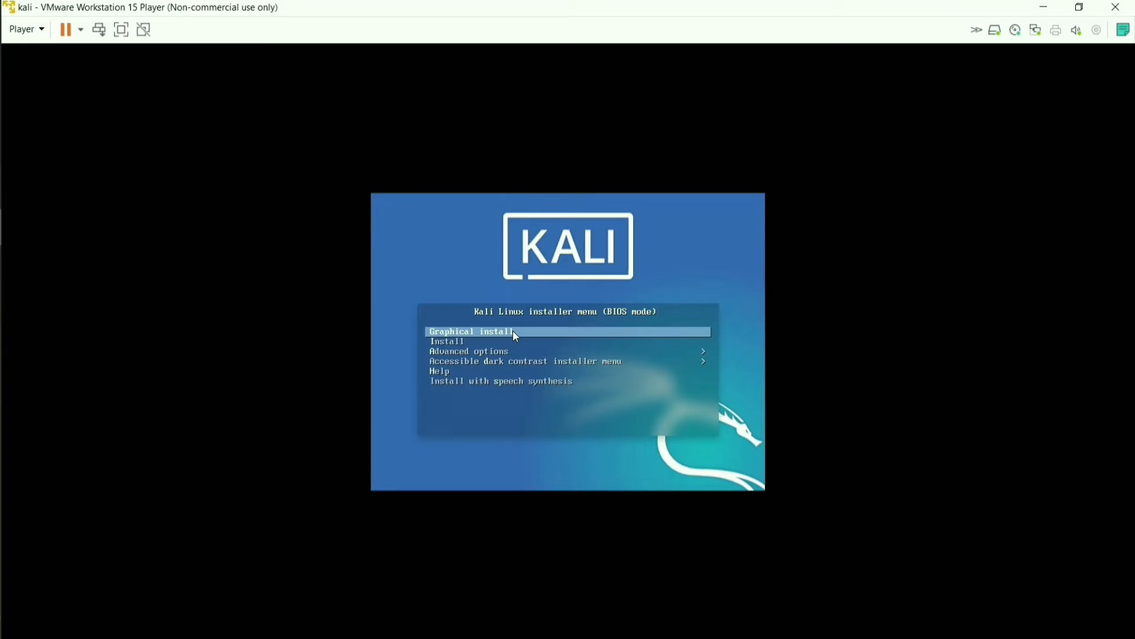
pyautogui.press('Return')
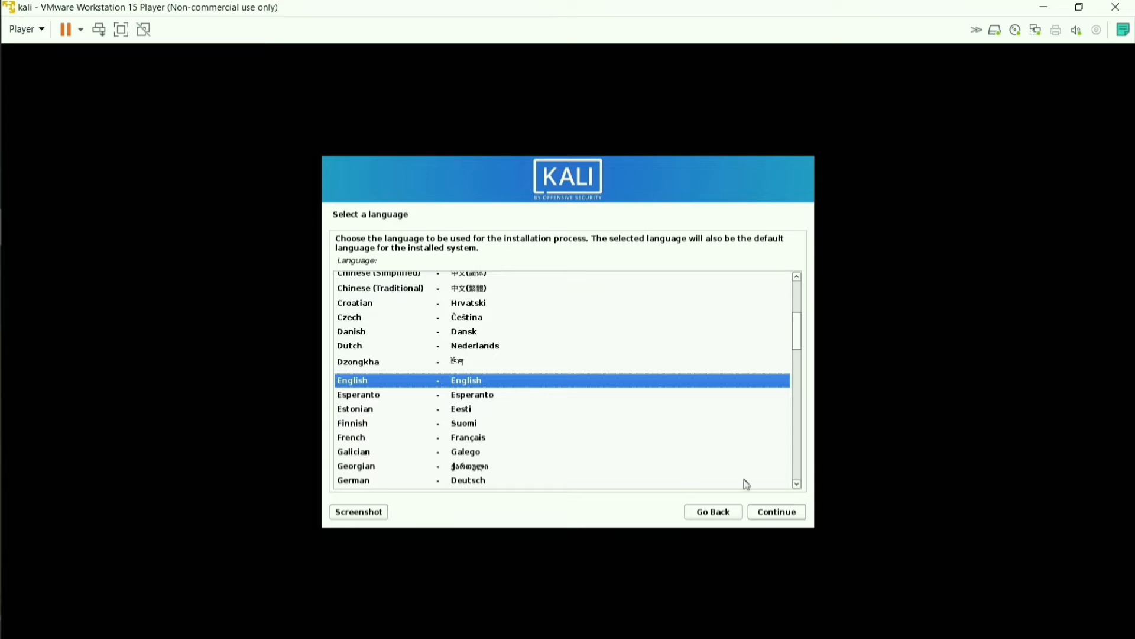
# Keep the default English language, United States location and American English keymap
pyautogui.click(793, 519)
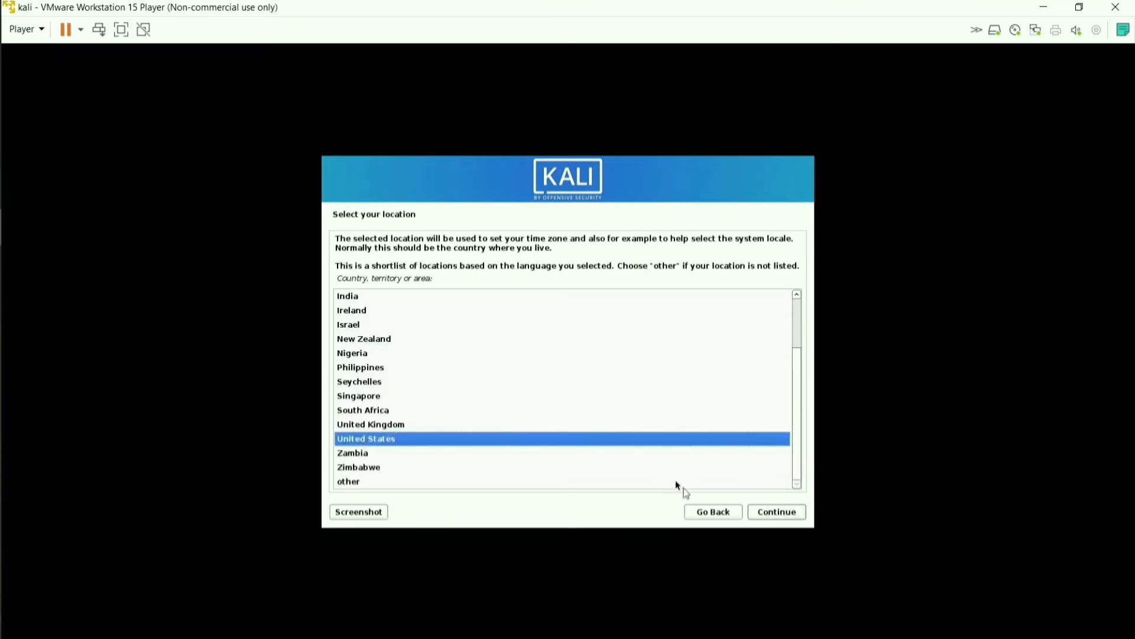
pyautogui.click(769, 513)
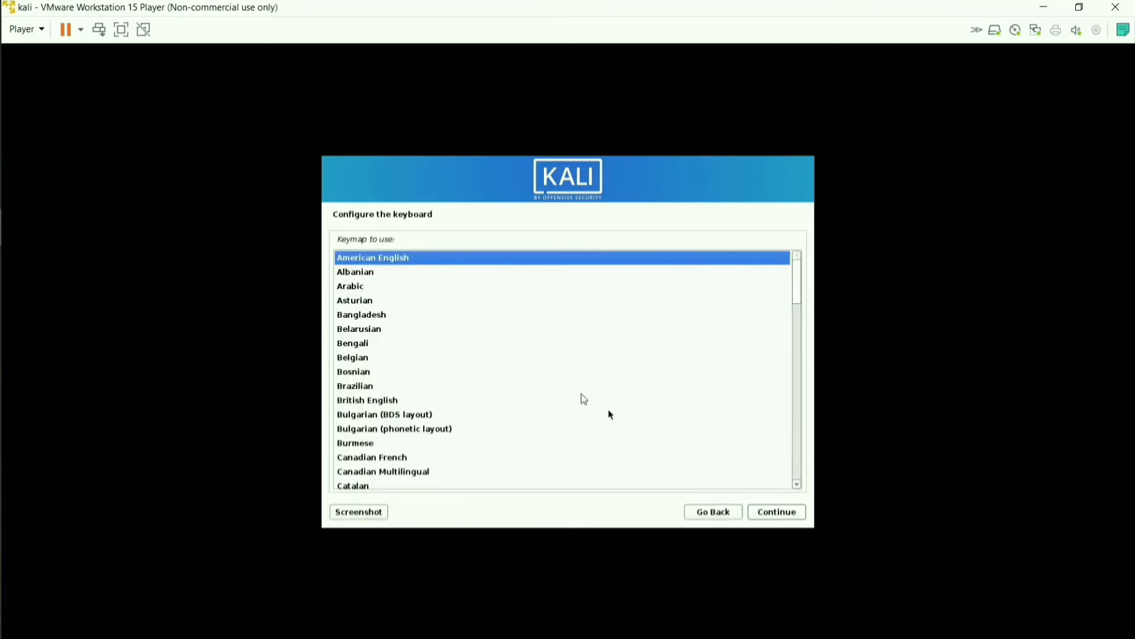
pyautogui.click(774, 512)
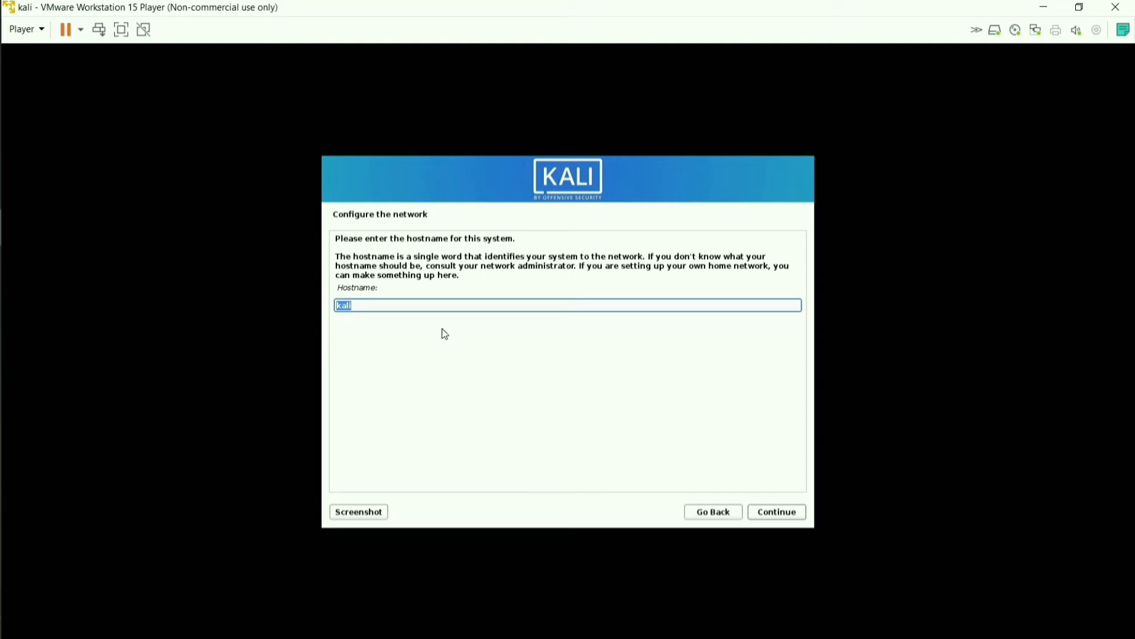
# Keep hostname kali with a blank domain, enter the user's full name, and accept the suggested username
pyautogui.click(775, 513)
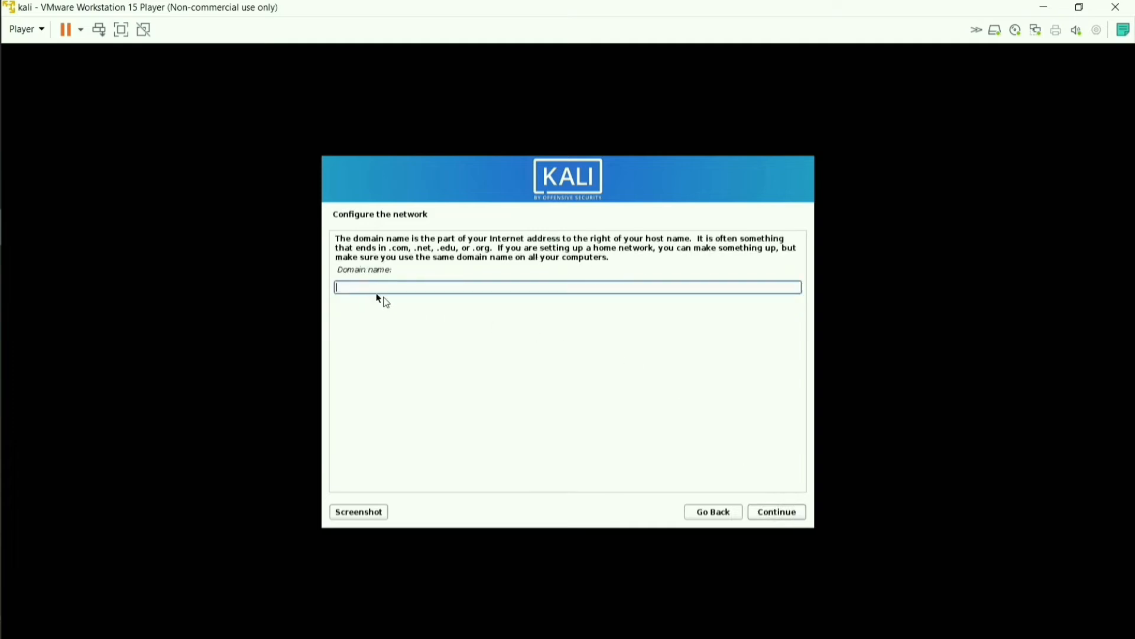
pyautogui.click(774, 512)
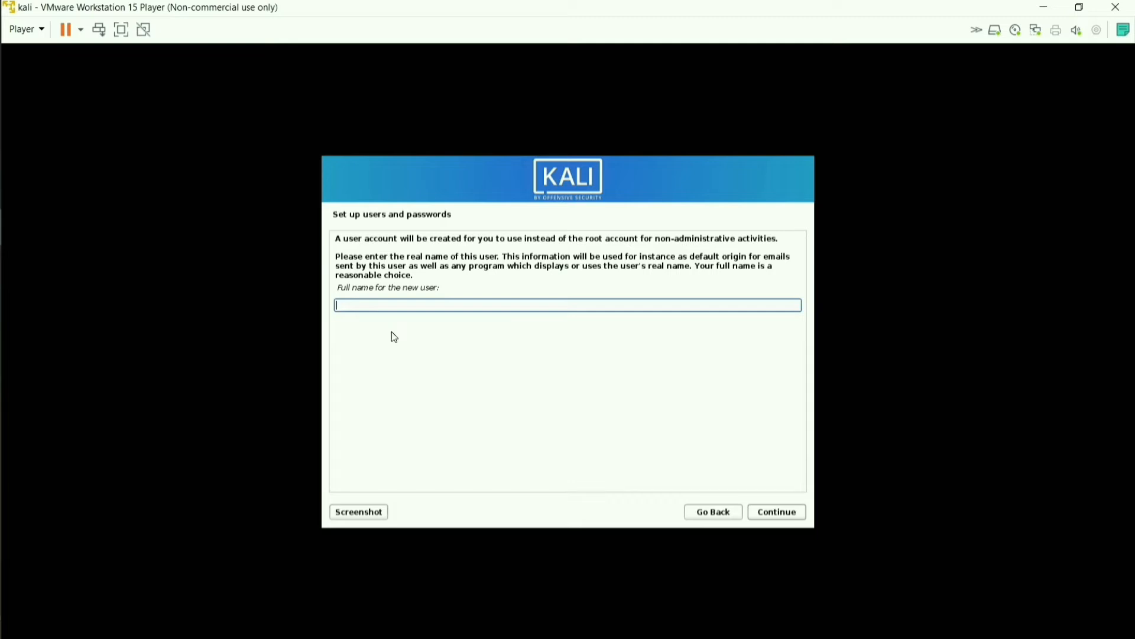
pyautogui.write('shiva')
pyautogui.click(777, 512)
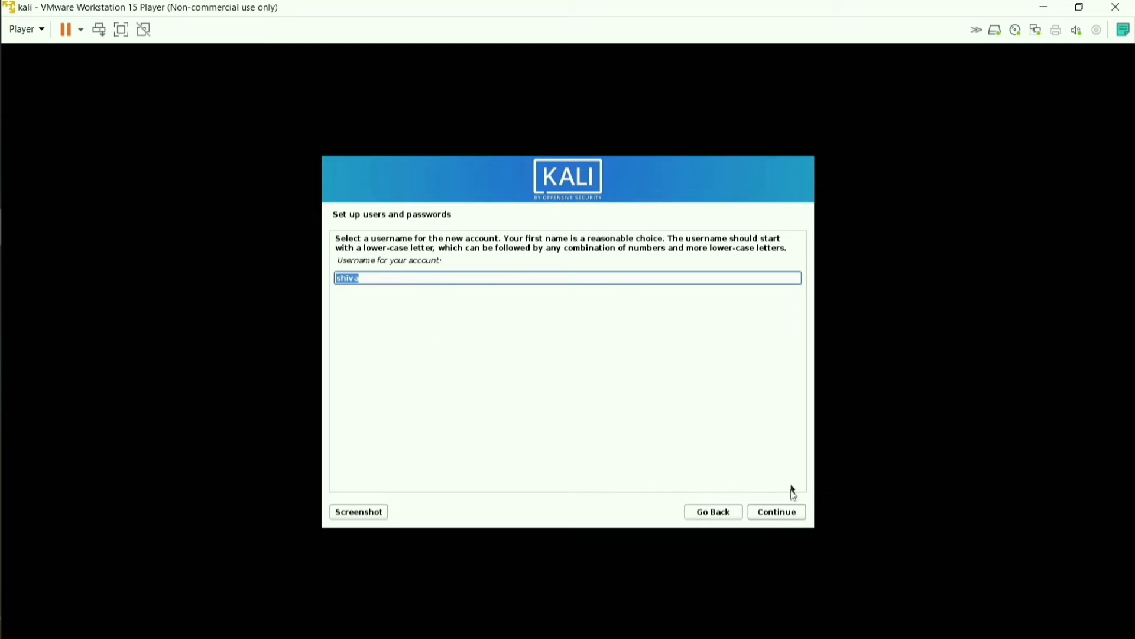
pyautogui.click(773, 516)
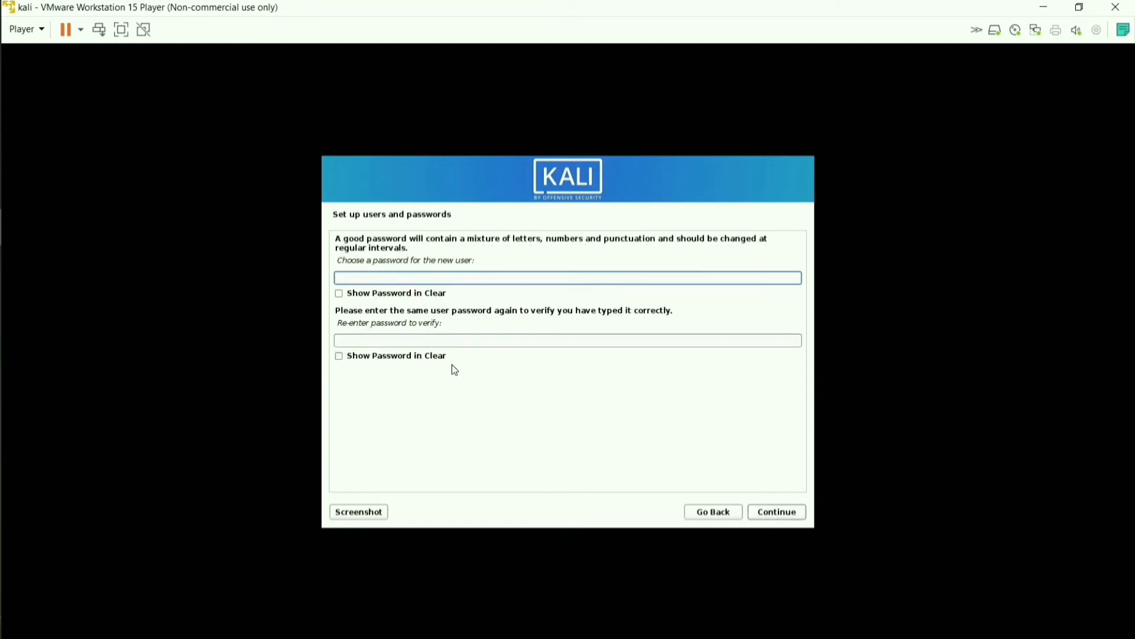
# Set and confirm the user account password
pyautogui.write('kali')
pyautogui.click(353, 342)
pyautogui.write('kali')
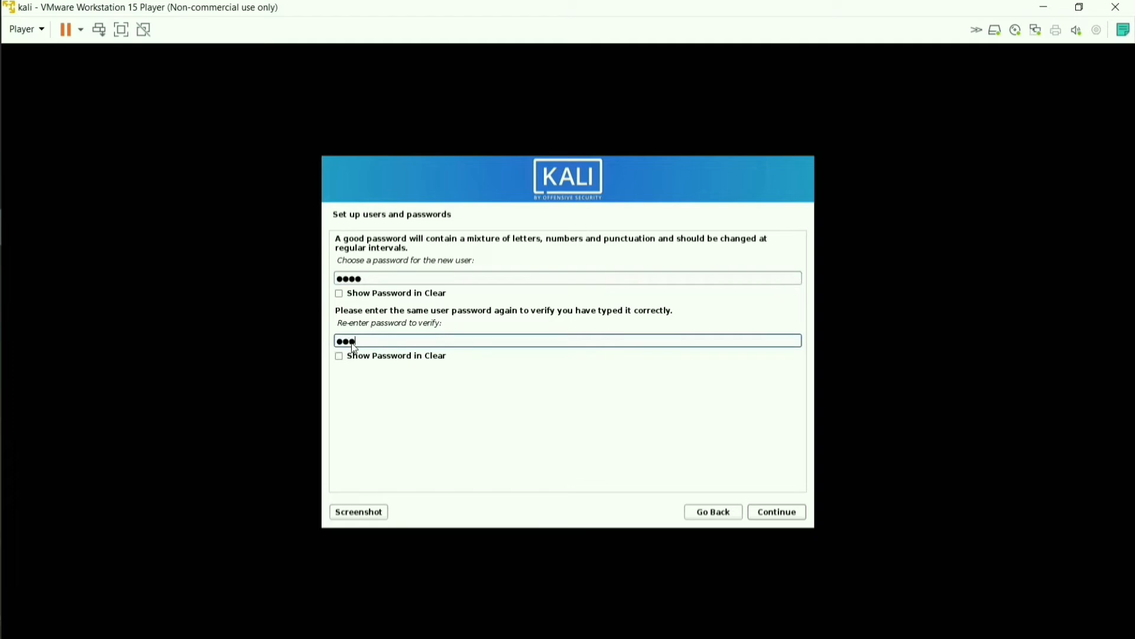
pyautogui.click(777, 512)
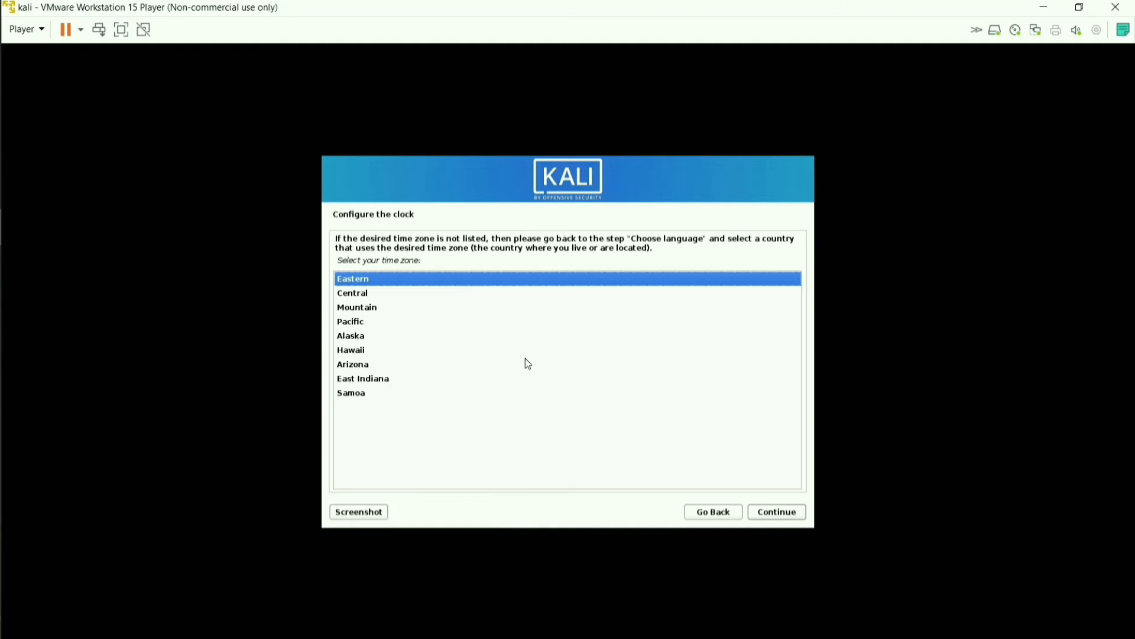
# Keep the Eastern time zone and choose guided partitioning of the whole 21.5 GB disk
pyautogui.click(780, 512)
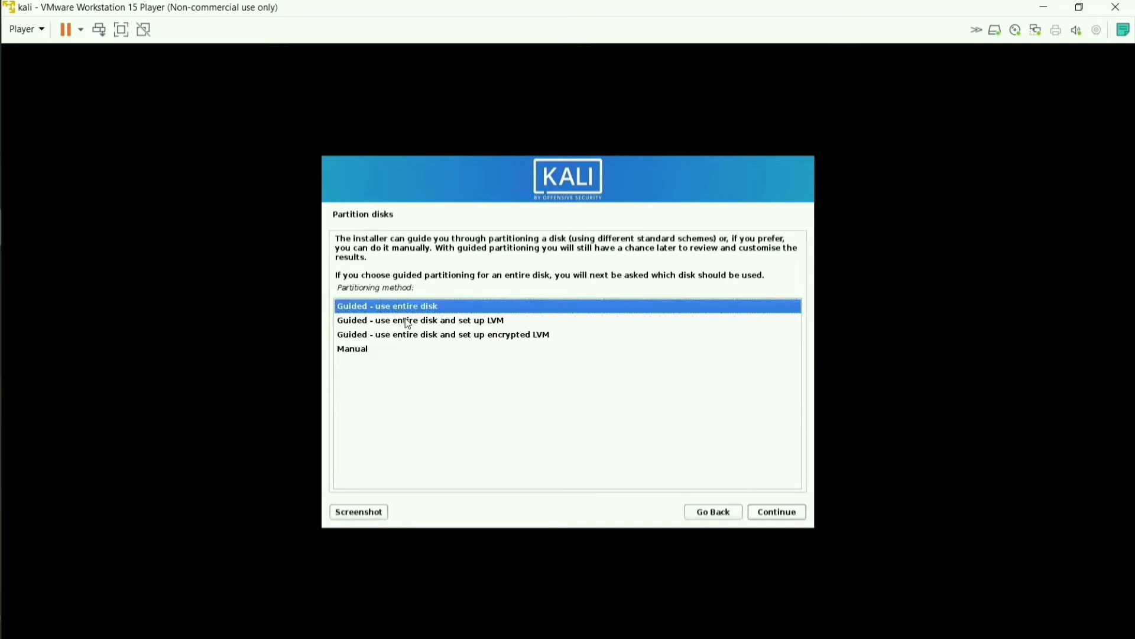
pyautogui.click(778, 513)
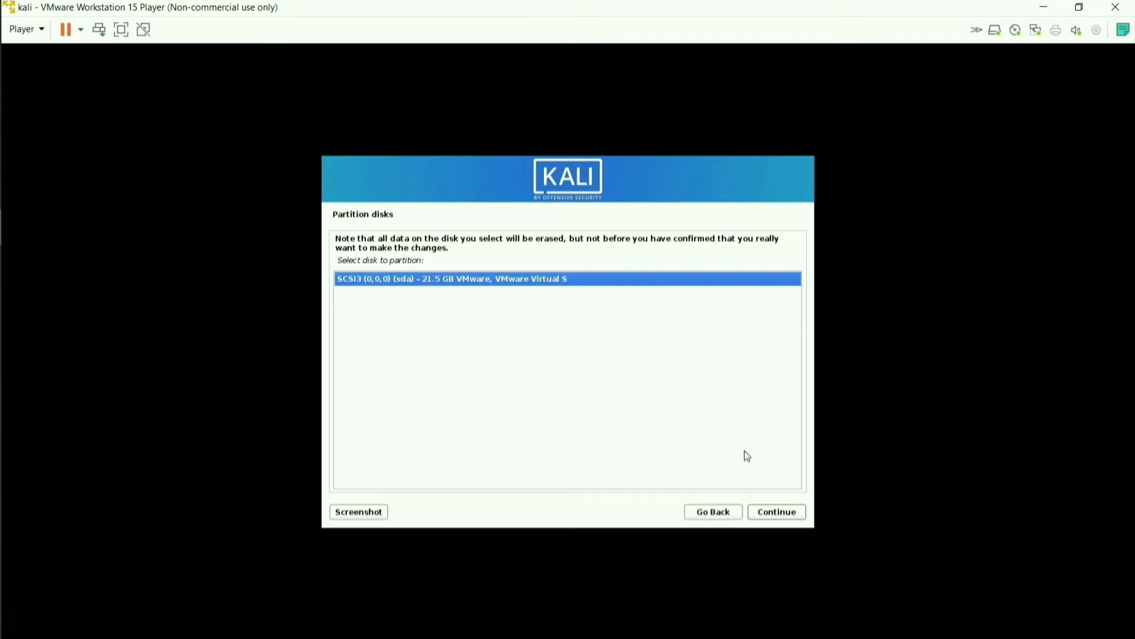
pyautogui.click(771, 515)
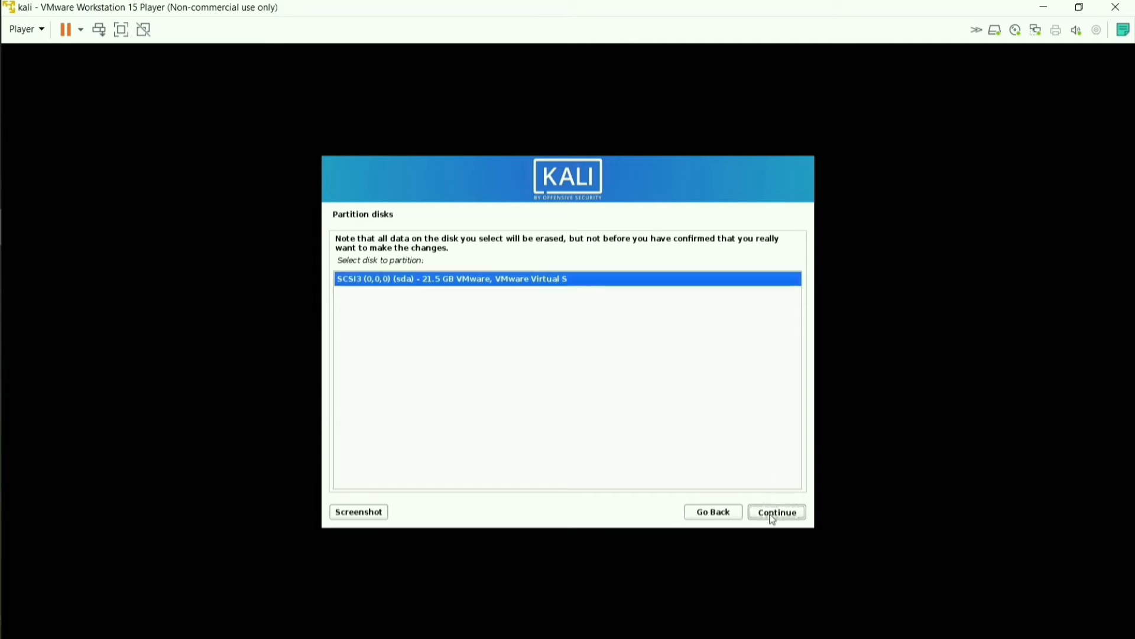
# Accept the suggested partition scheme, write the changes to disk, and start the base system install
pyautogui.click(775, 514)
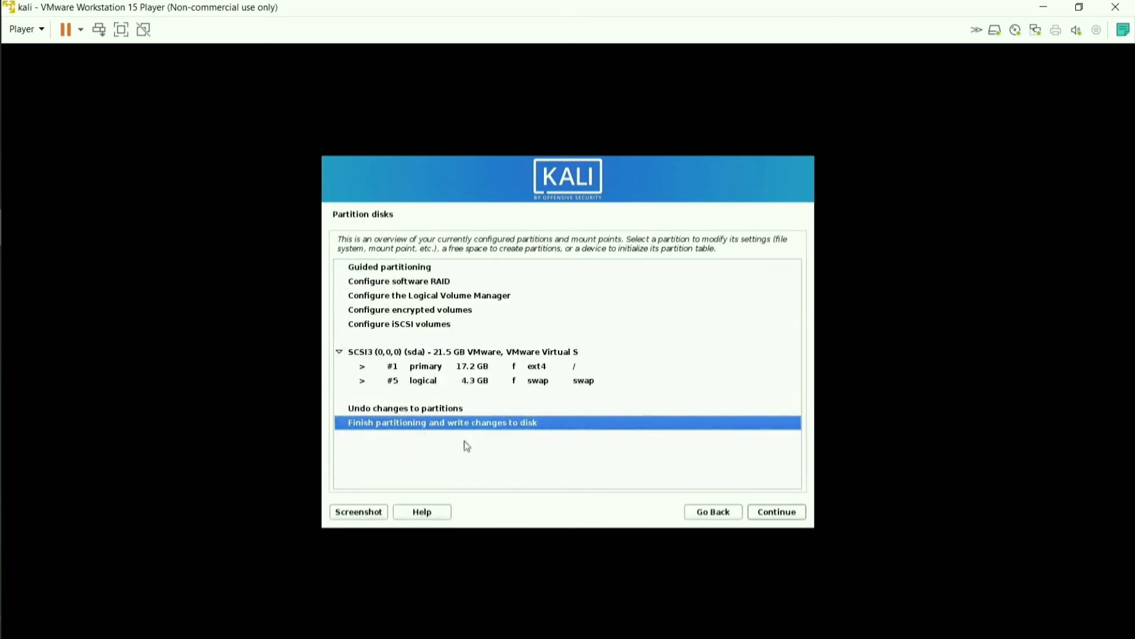
pyautogui.click(776, 514)
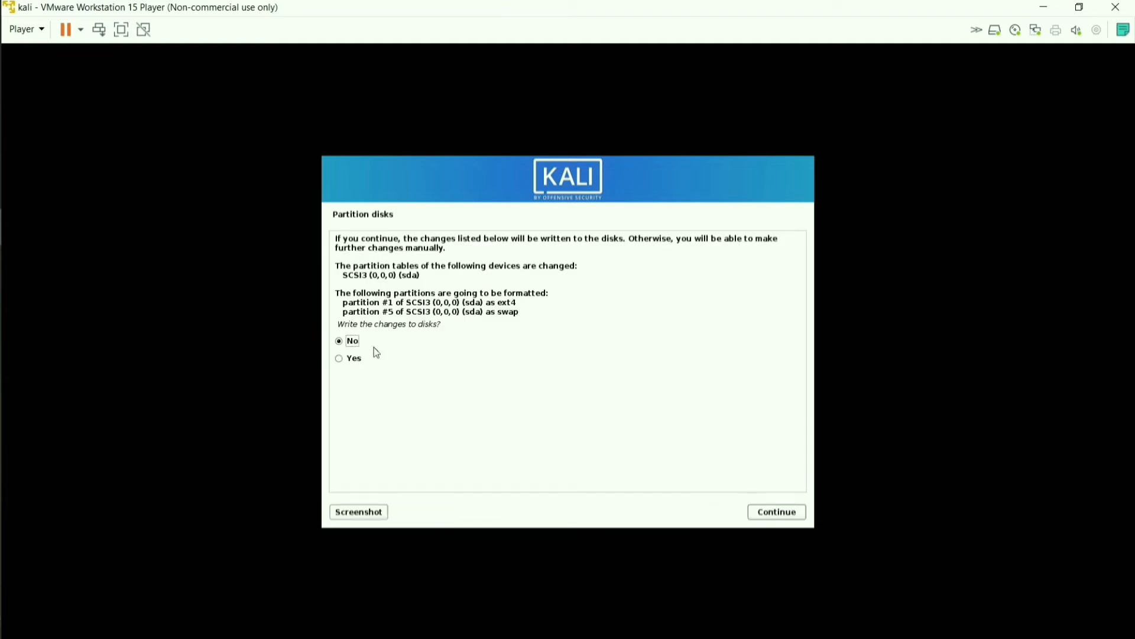
pyautogui.click(346, 360)
pyautogui.click(778, 514)
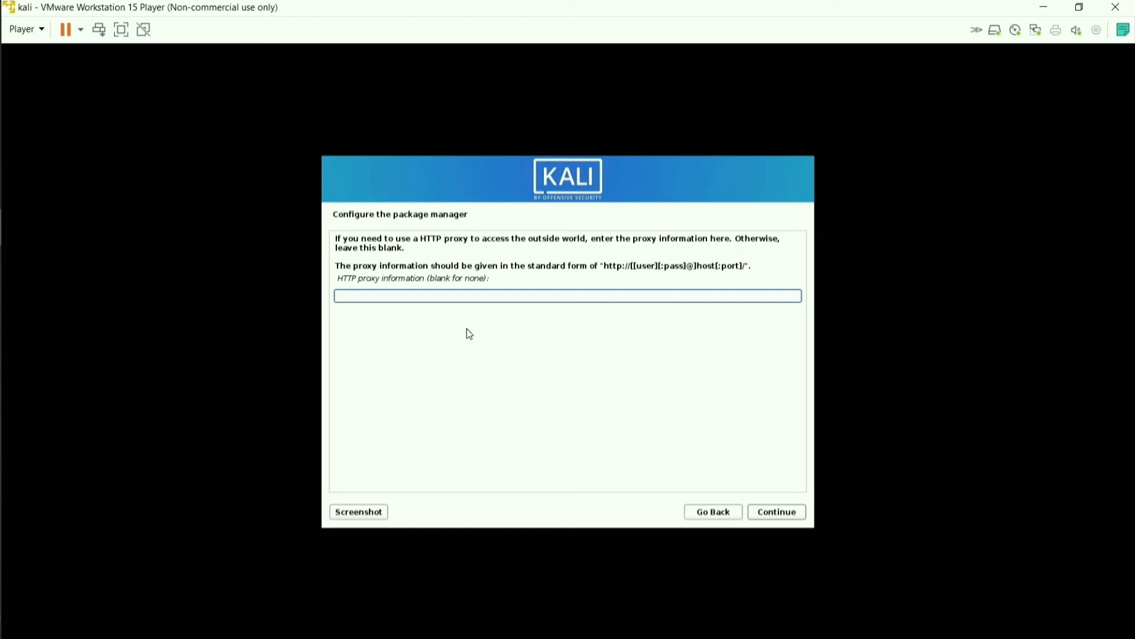
# Leave the HTTP proxy blank and proceed without a network mirror after the bad-mirror error
pyautogui.click(770, 513)
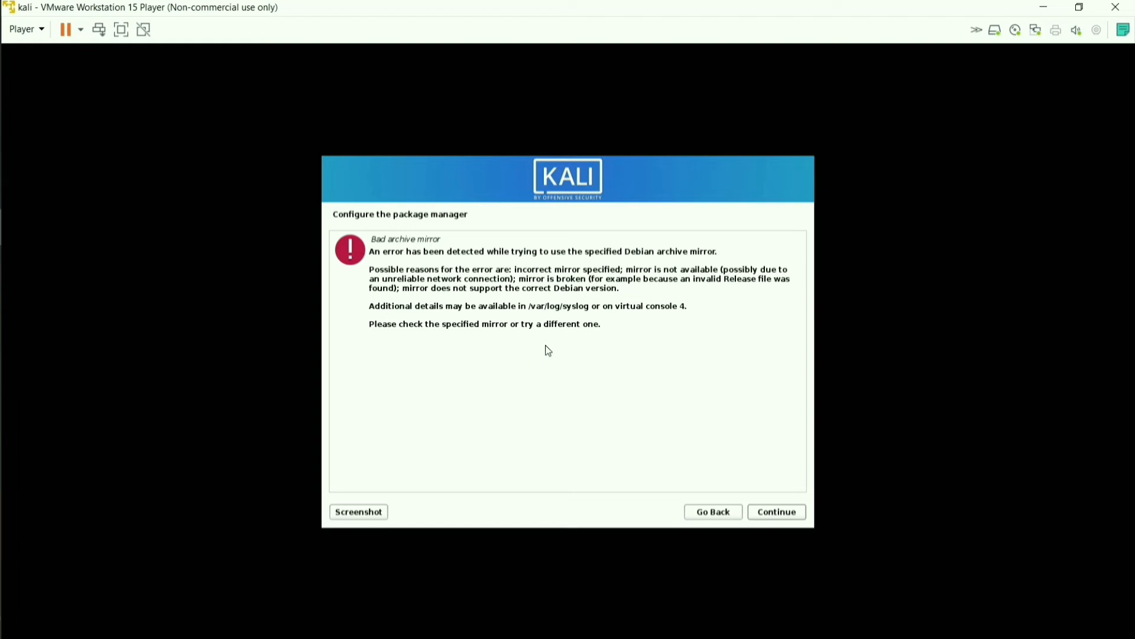
pyautogui.click(702, 516)
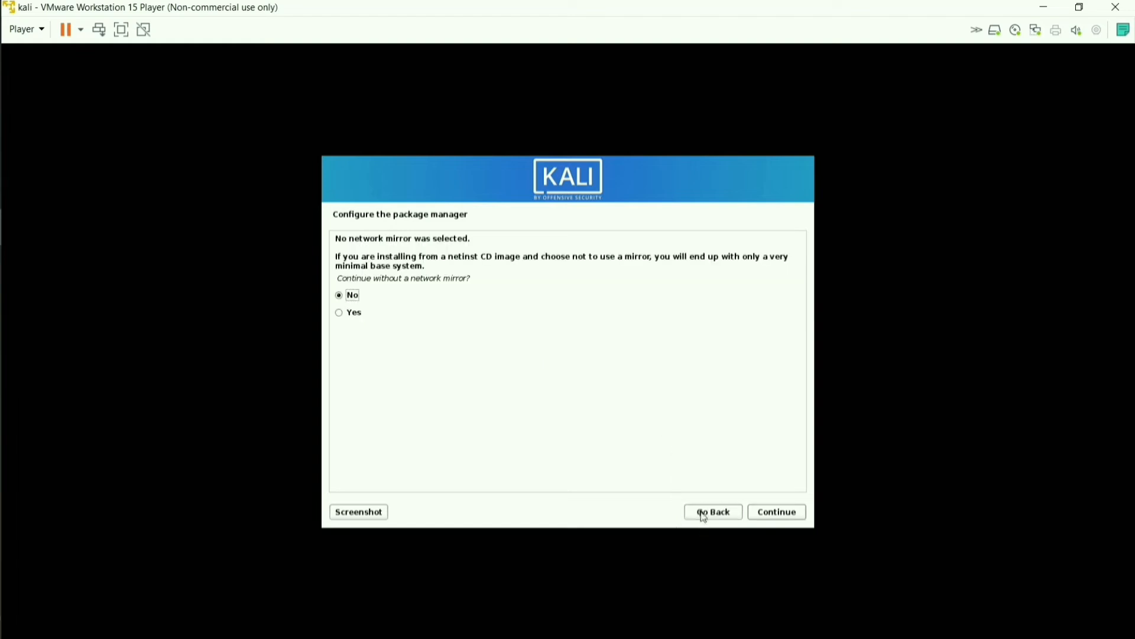
pyautogui.click(340, 313)
pyautogui.click(772, 512)
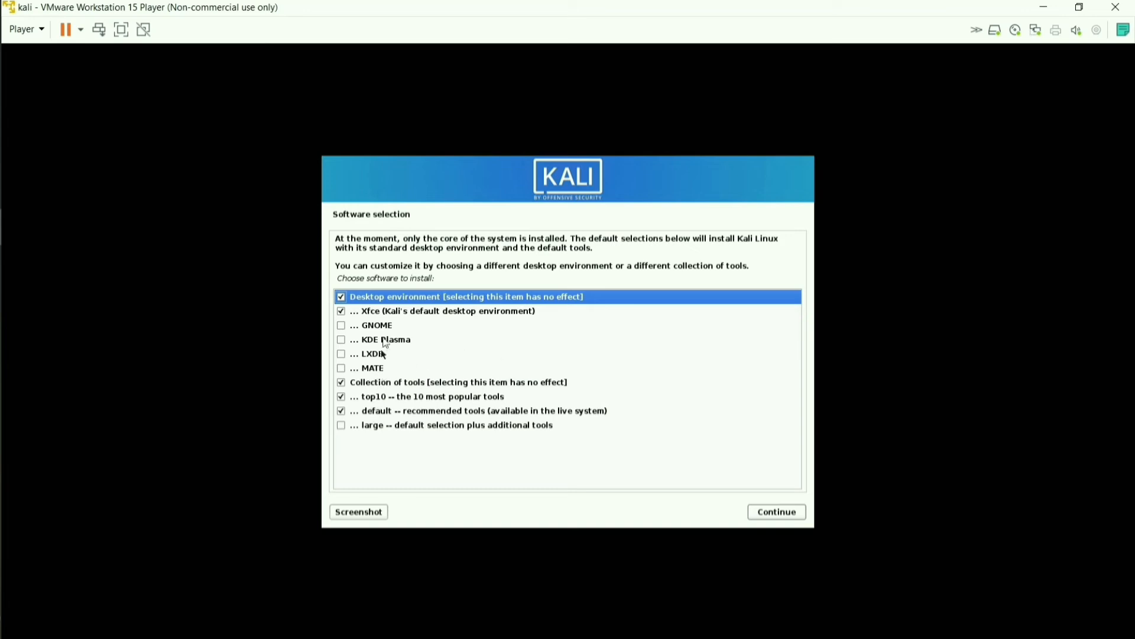
# Install the default Xfce/top10 software and put the GRUB boot loader on /dev/sda
pyautogui.click(776, 513)
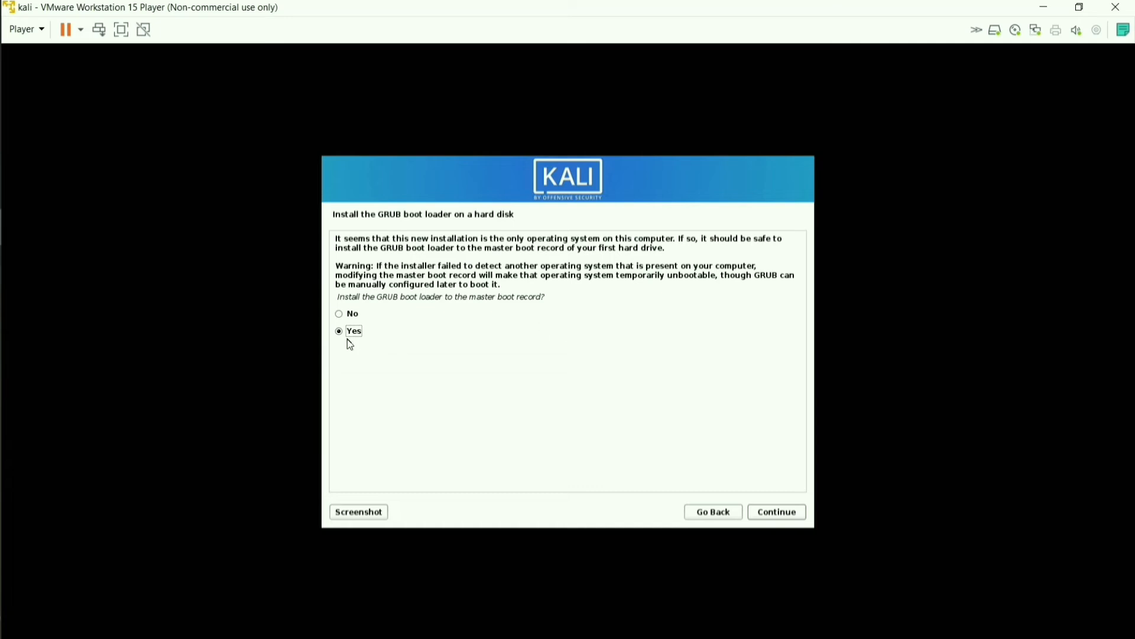
pyautogui.click(783, 512)
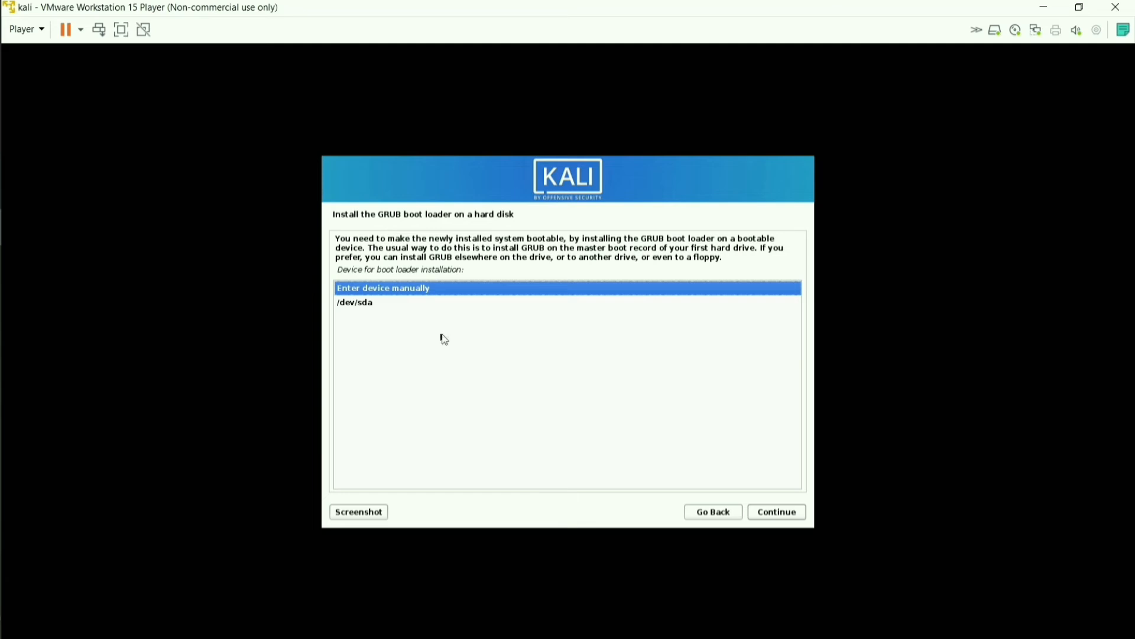
pyautogui.click(363, 304)
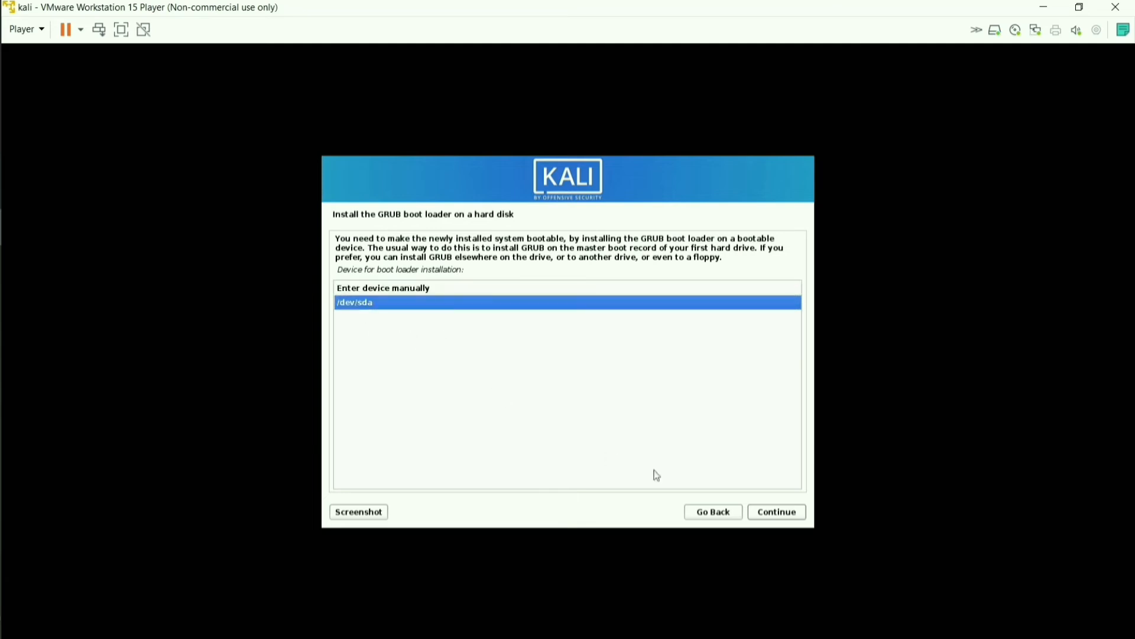
pyautogui.click(776, 512)
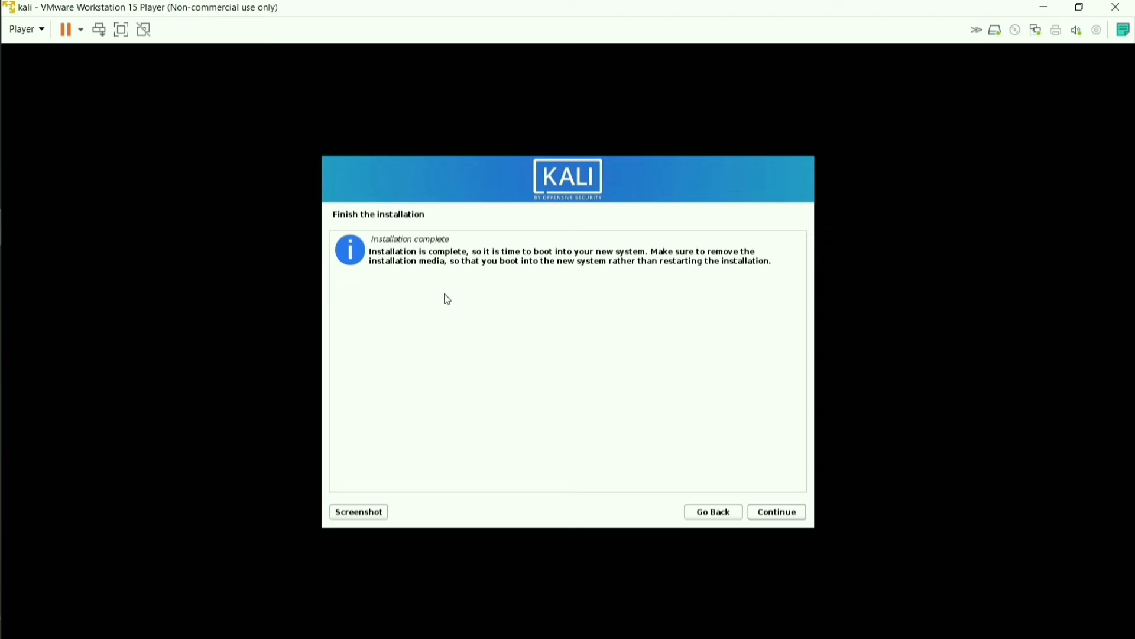
# Continue past the Installation complete notice so Kali reboots to its graphical login
pyautogui.click(782, 514)
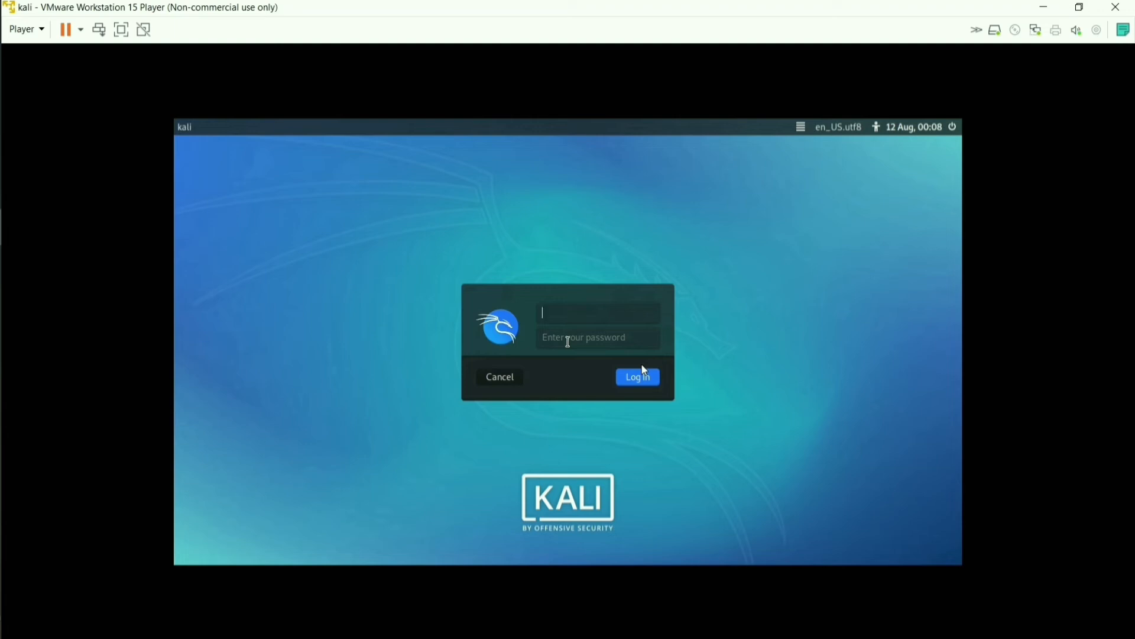
# Sign in at the Kali login screen with the user's username and password
pyautogui.write('shiva')
pyautogui.click(570, 341)
pyautogui.click(641, 378)
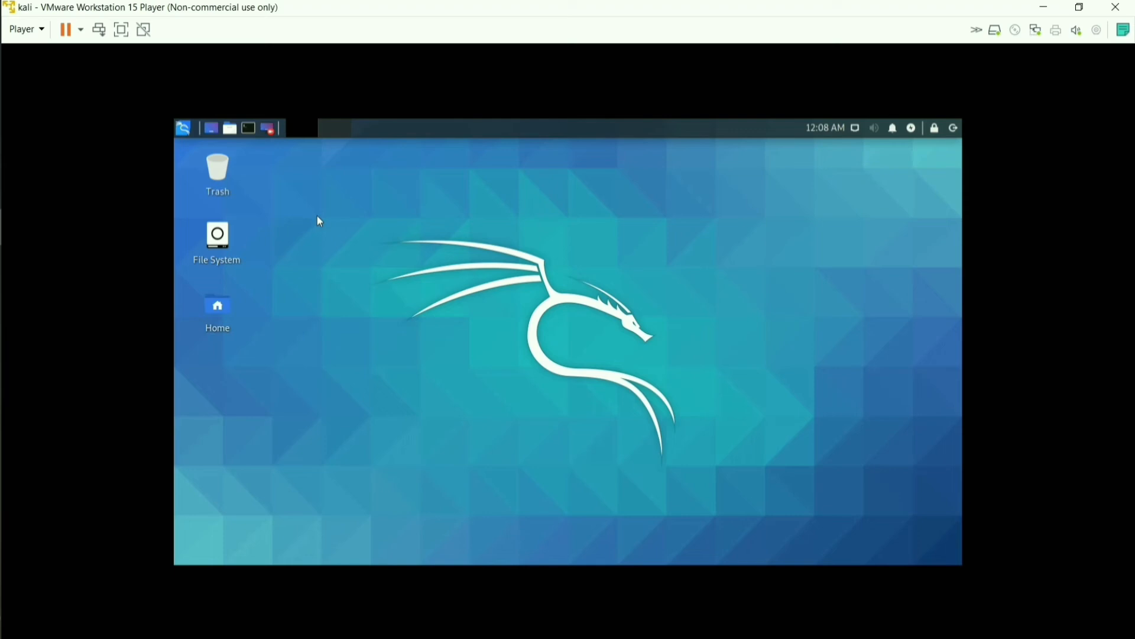
pyautogui.click(248, 128)
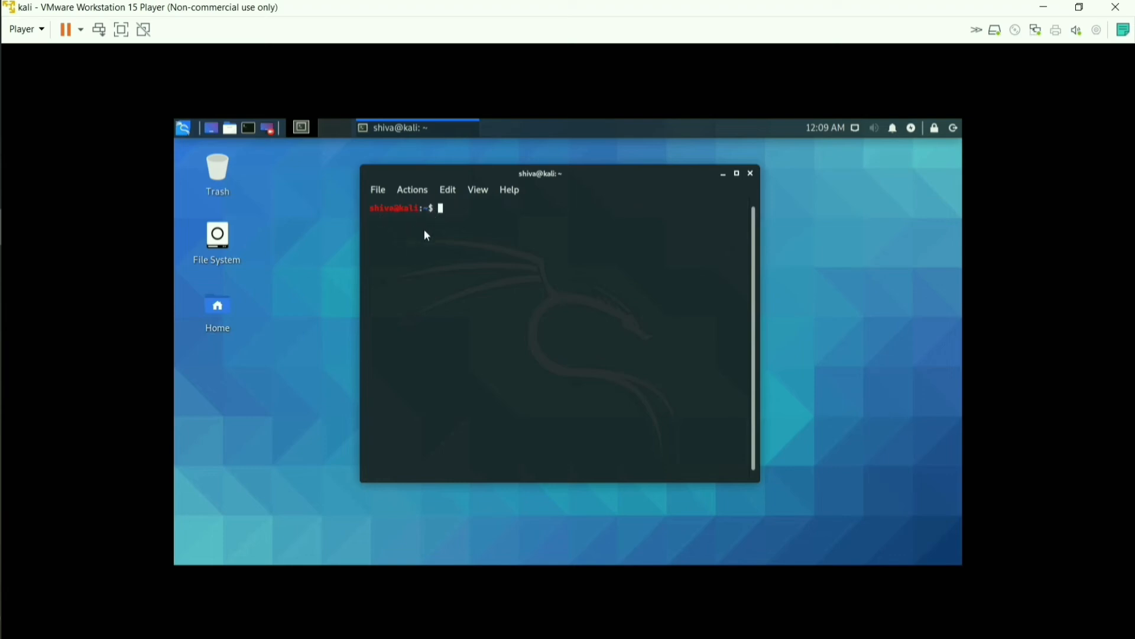
pyautogui.write('sudo -i')
pyautogui.press('Return')
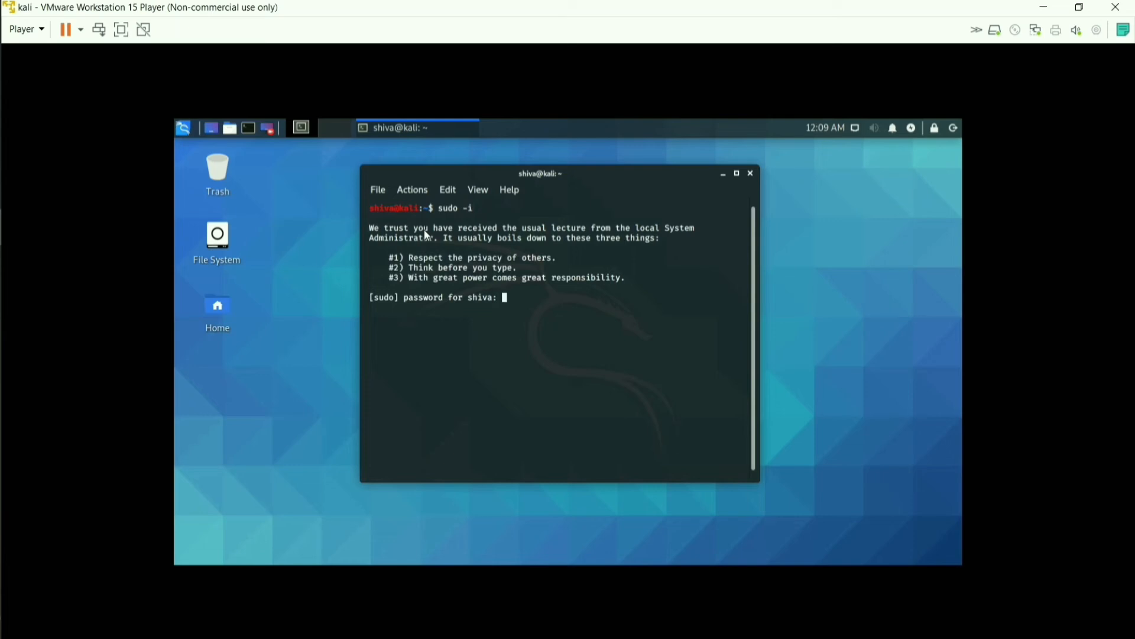
pyautogui.press('Return')
pyautogui.write('clear')
pyautogui.press('Return')
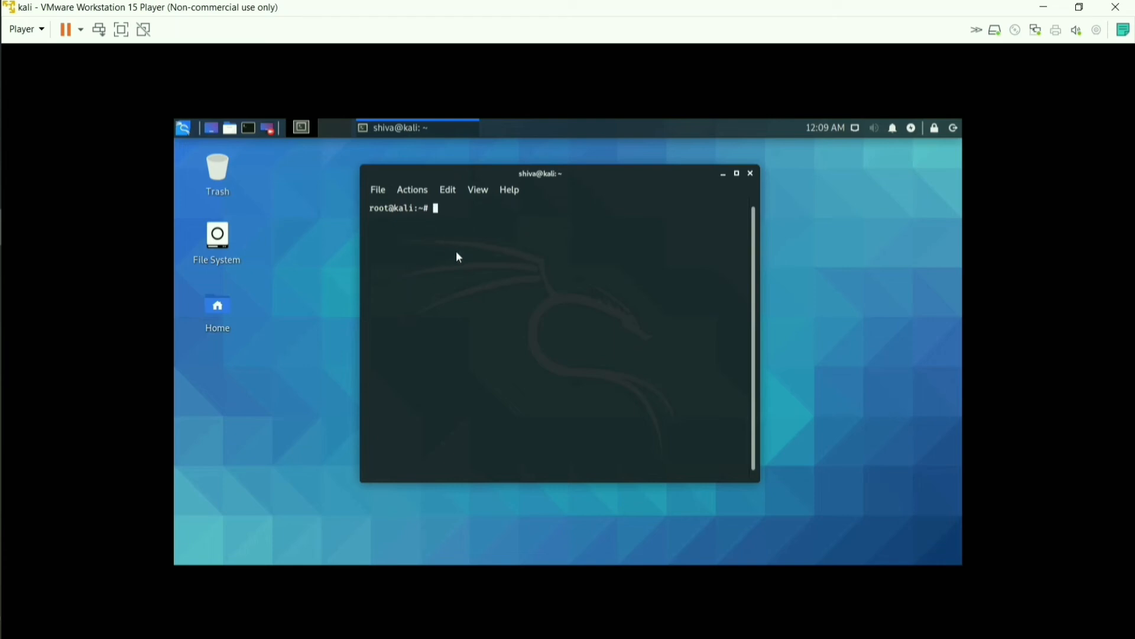
pyautogui.click(751, 173)
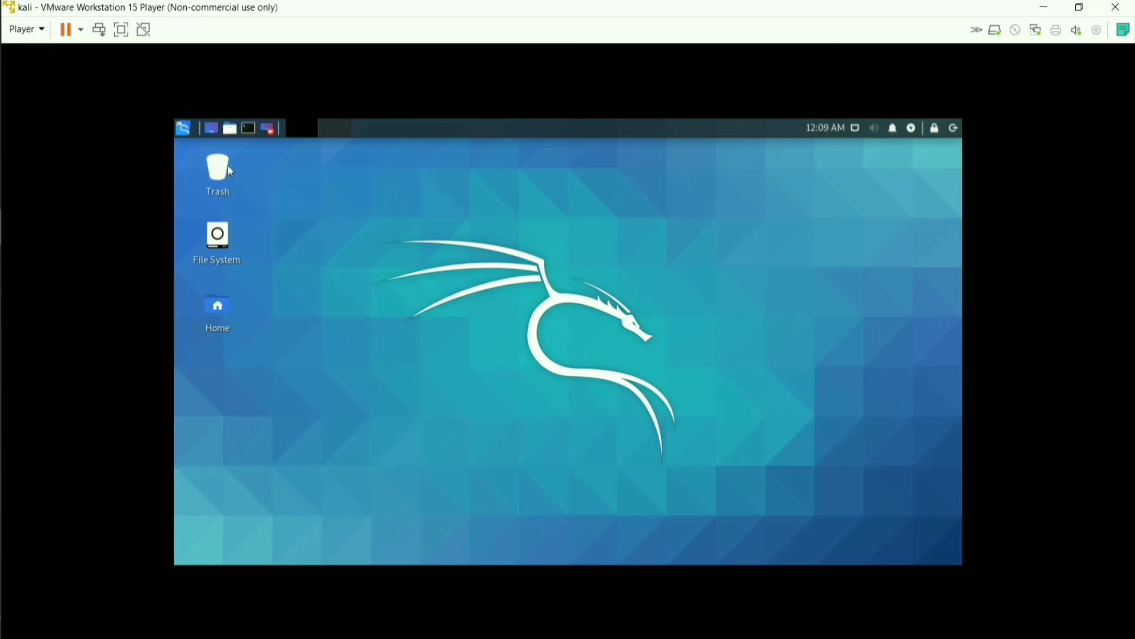
# Choose Player > Manage > Install VMware Tools to mount the tools disc in Kali
pyautogui.click(43, 31)
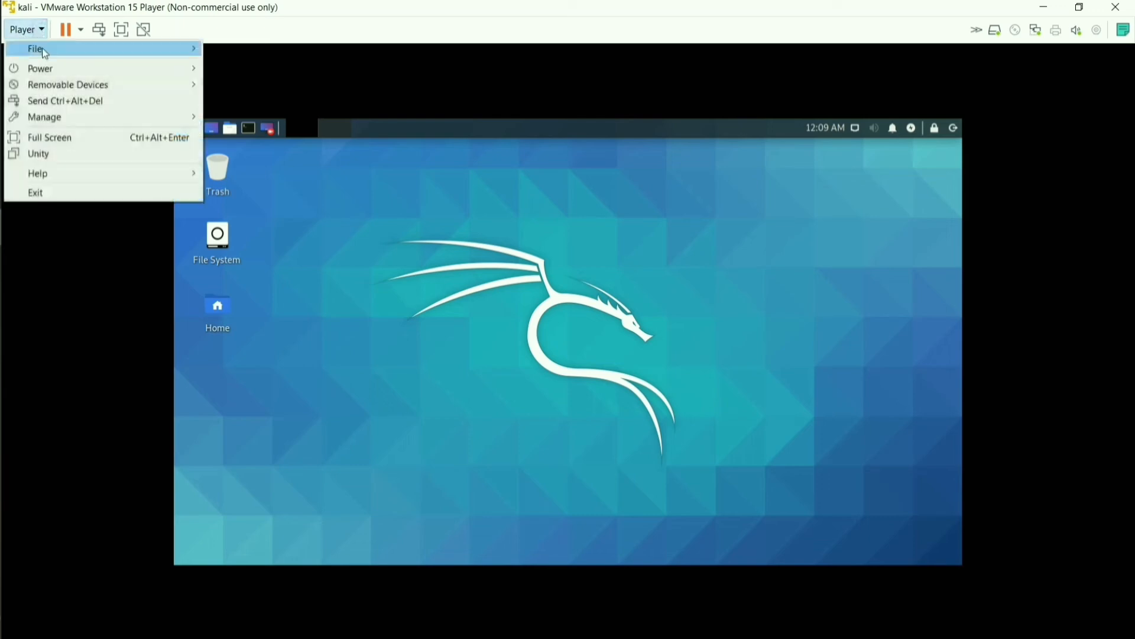
pyautogui.moveTo(62, 125)
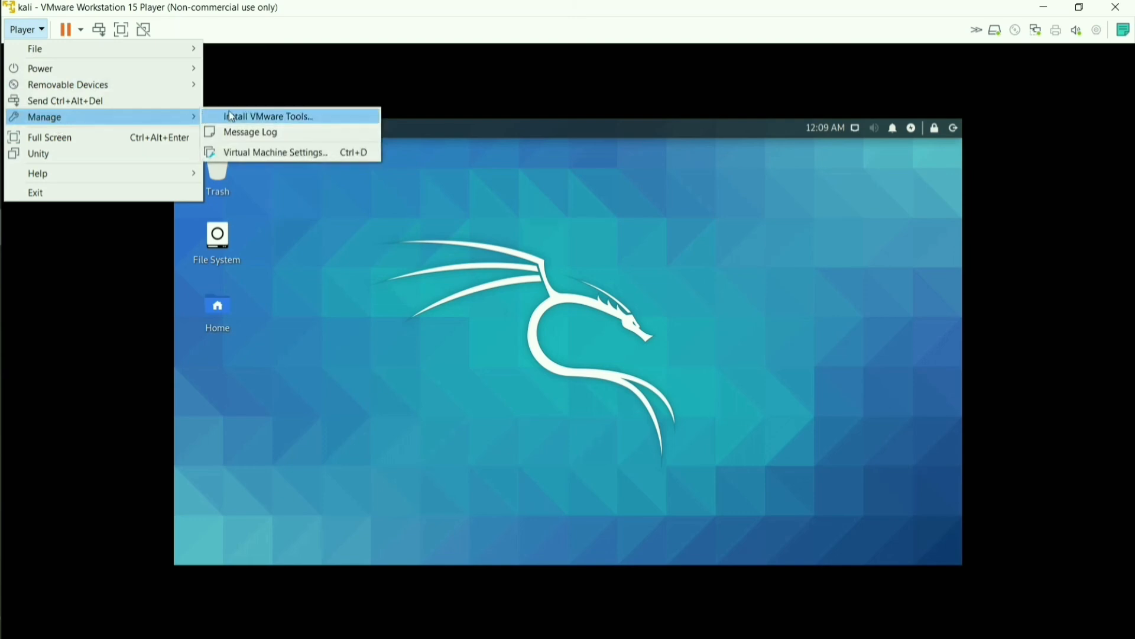
pyautogui.click(268, 117)
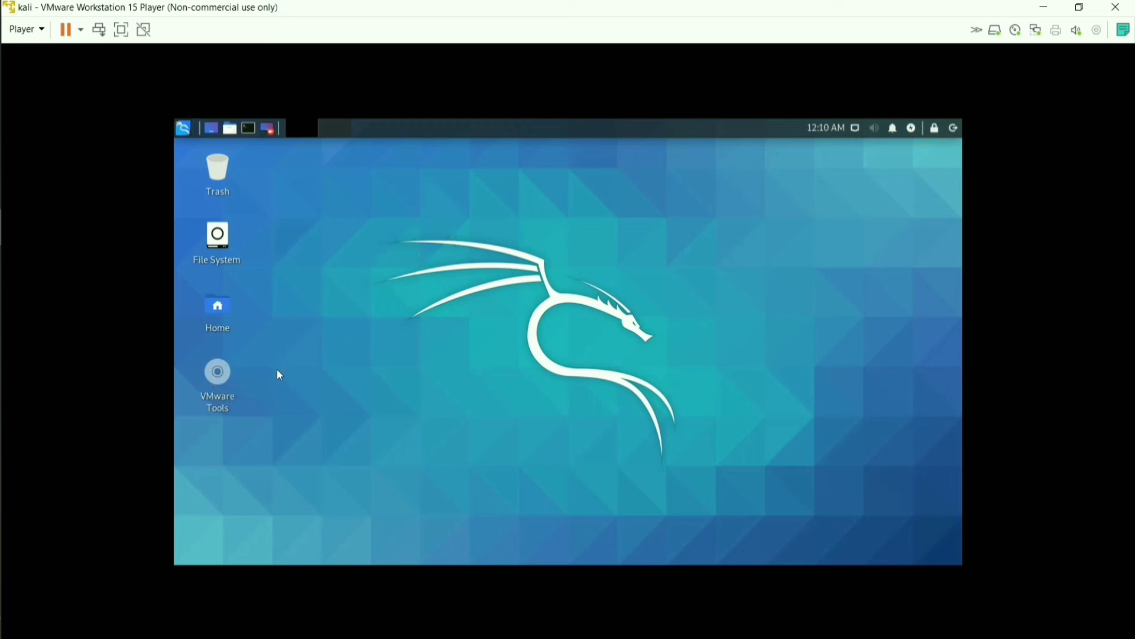
# Copy VMwareTools-10.3.10-13959562.tar.gz from the mounted disc onto the desktop near the centre
pyautogui.doubleClick(218, 385)
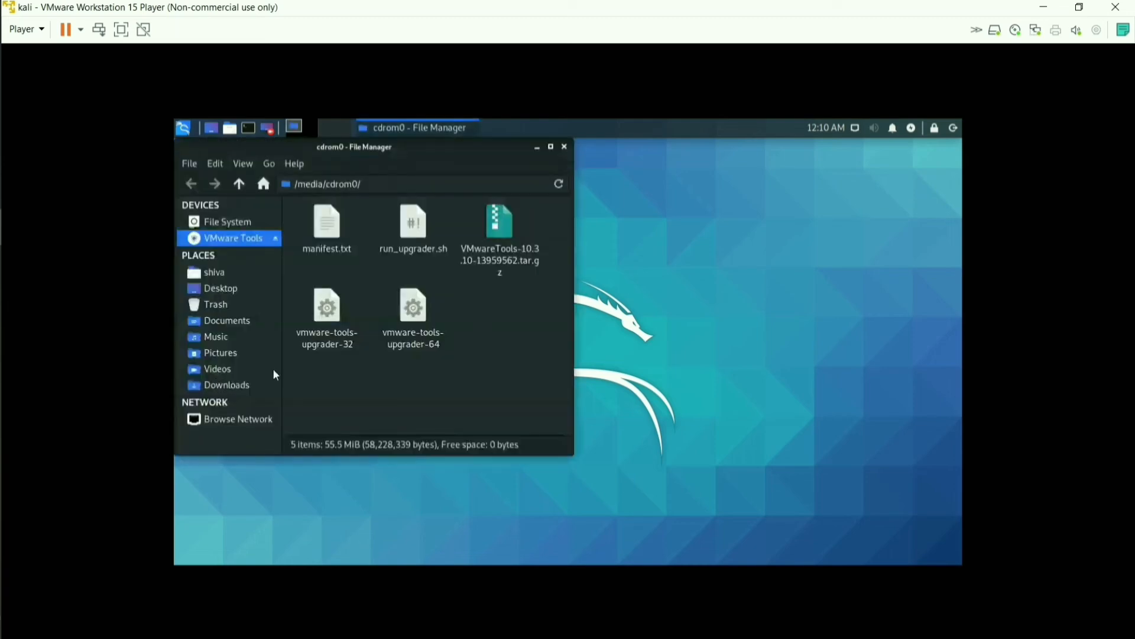
pyautogui.moveTo(324, 152); pyautogui.dragTo(369, 185)
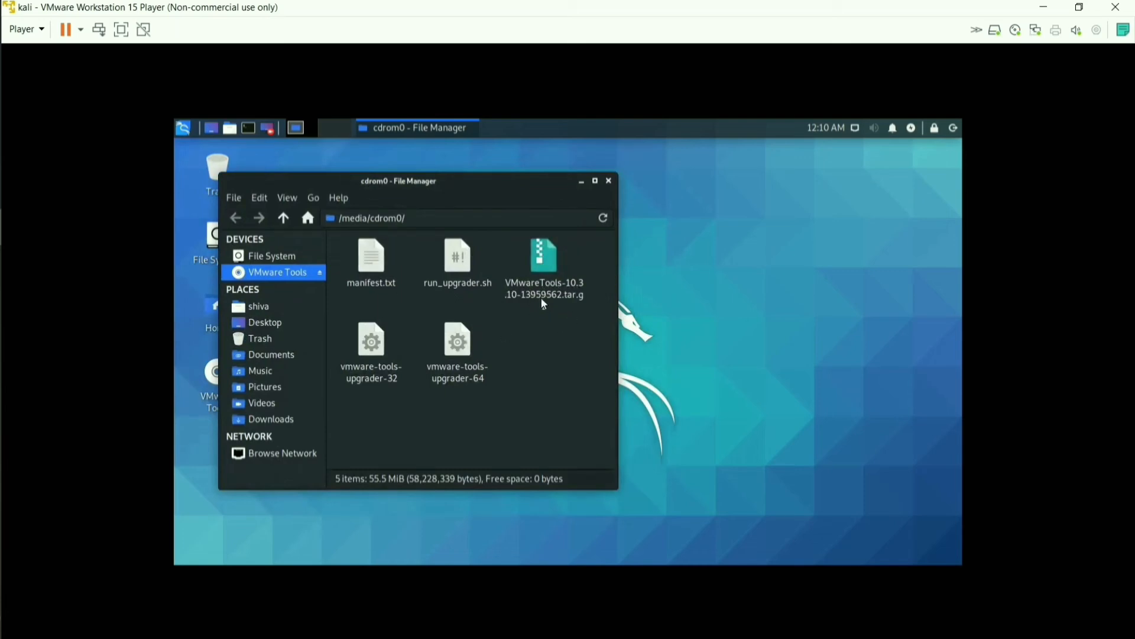
pyautogui.moveTo(545, 264); pyautogui.dragTo(668, 256)
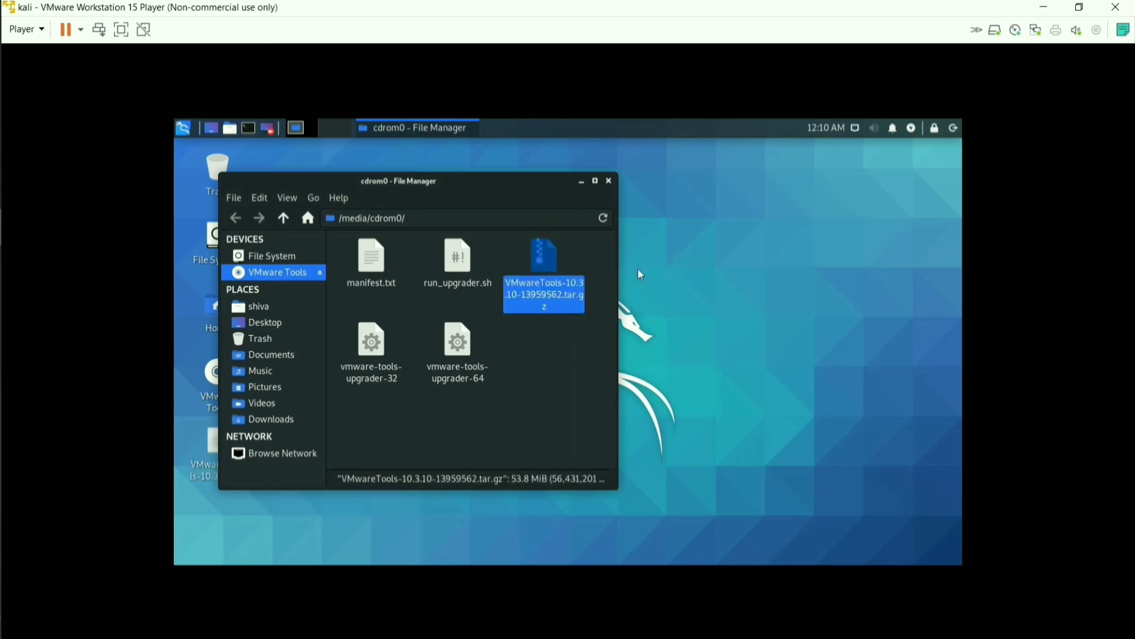
pyautogui.click(581, 182)
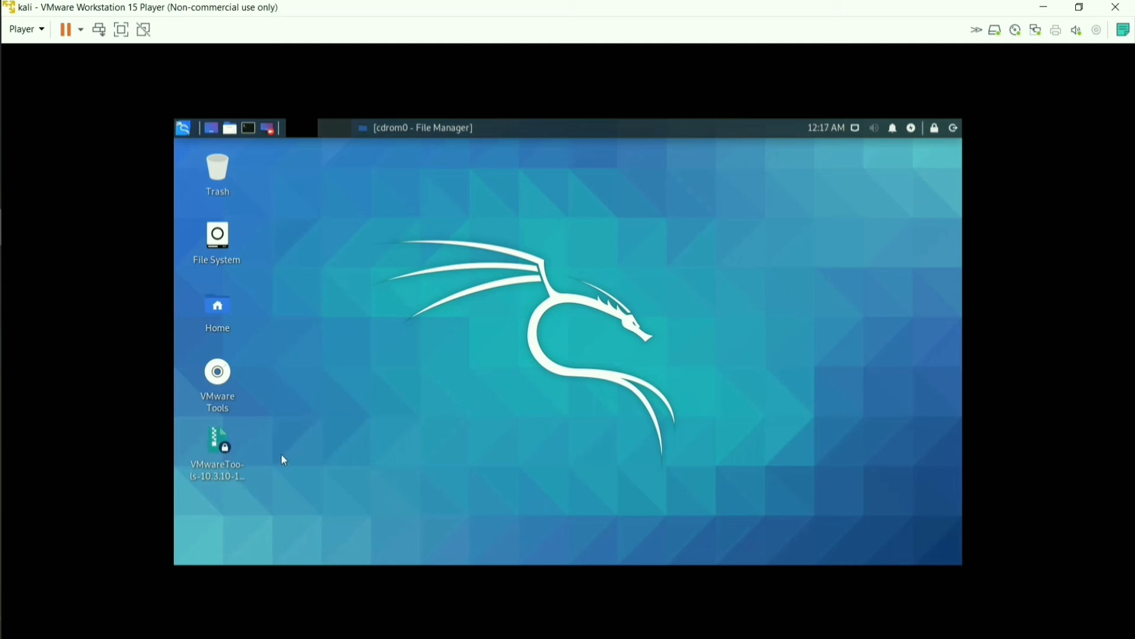
pyautogui.moveTo(224, 455); pyautogui.dragTo(330, 314)
# Rename the VMware Tools archive to vmware.tar.gz and close the leftover terminal window
pyautogui.rightClick(349, 263)
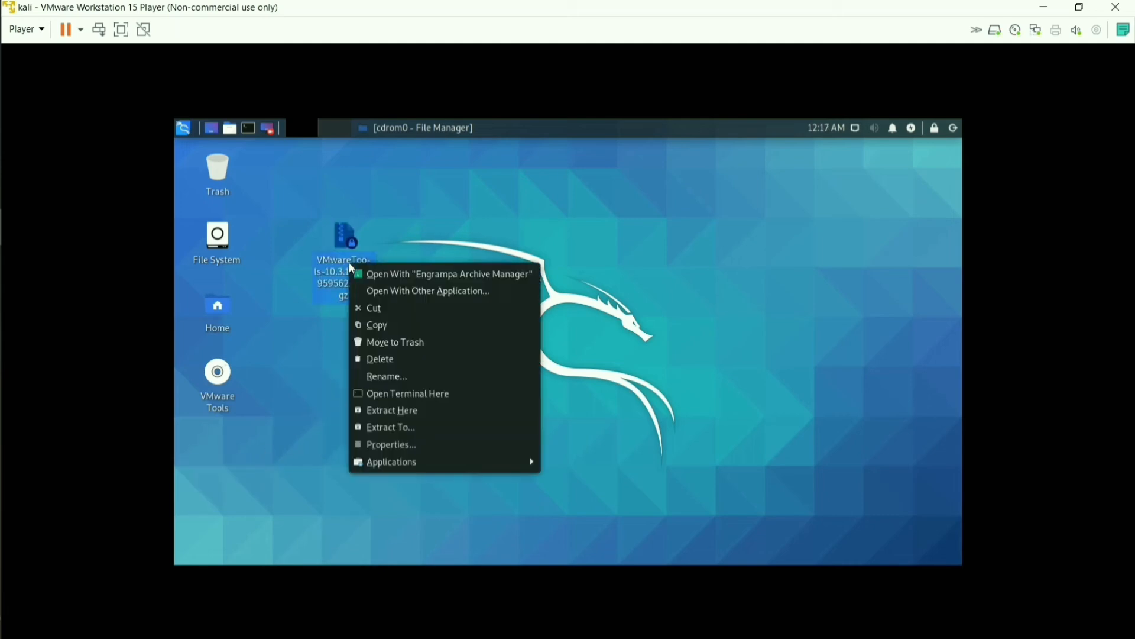
pyautogui.click(410, 386)
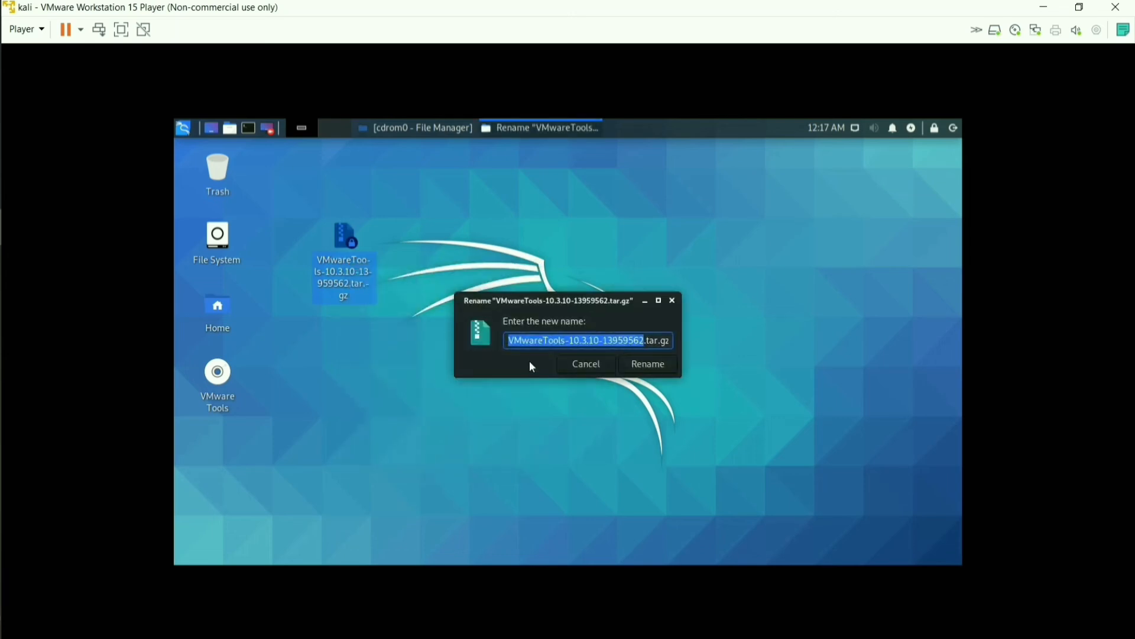
pyautogui.write('vmware')
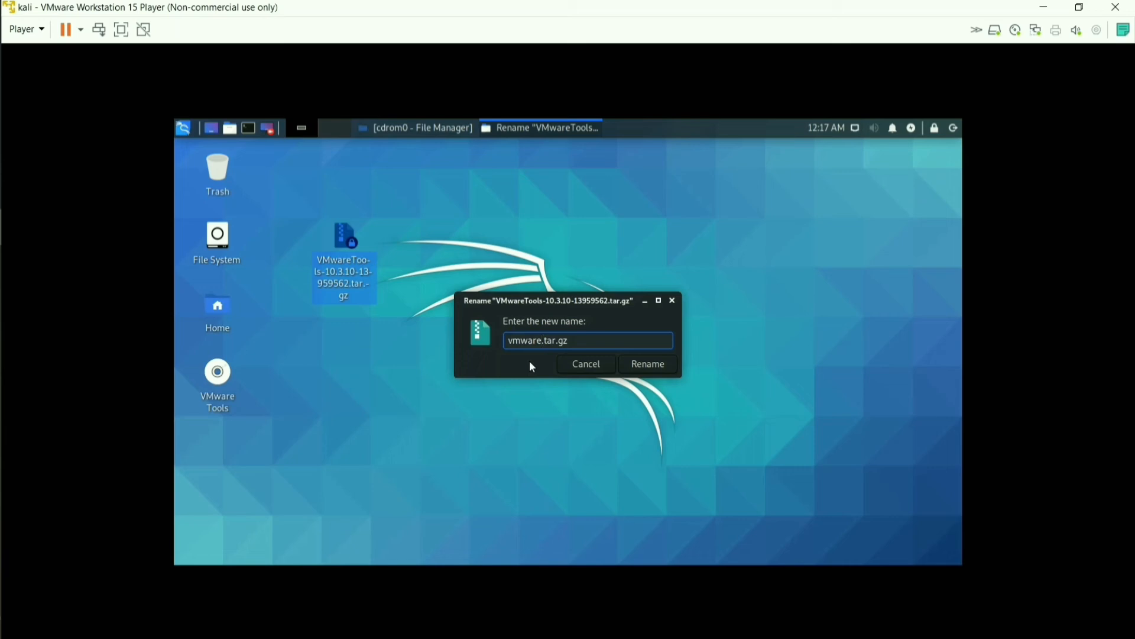
pyautogui.click(649, 365)
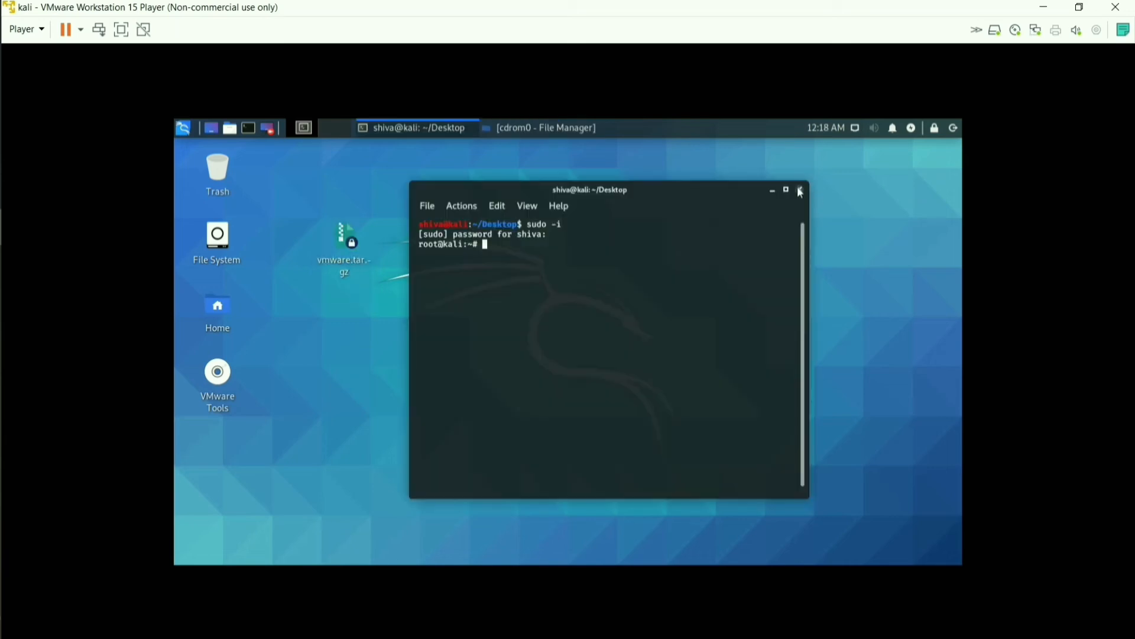
pyautogui.click(801, 191)
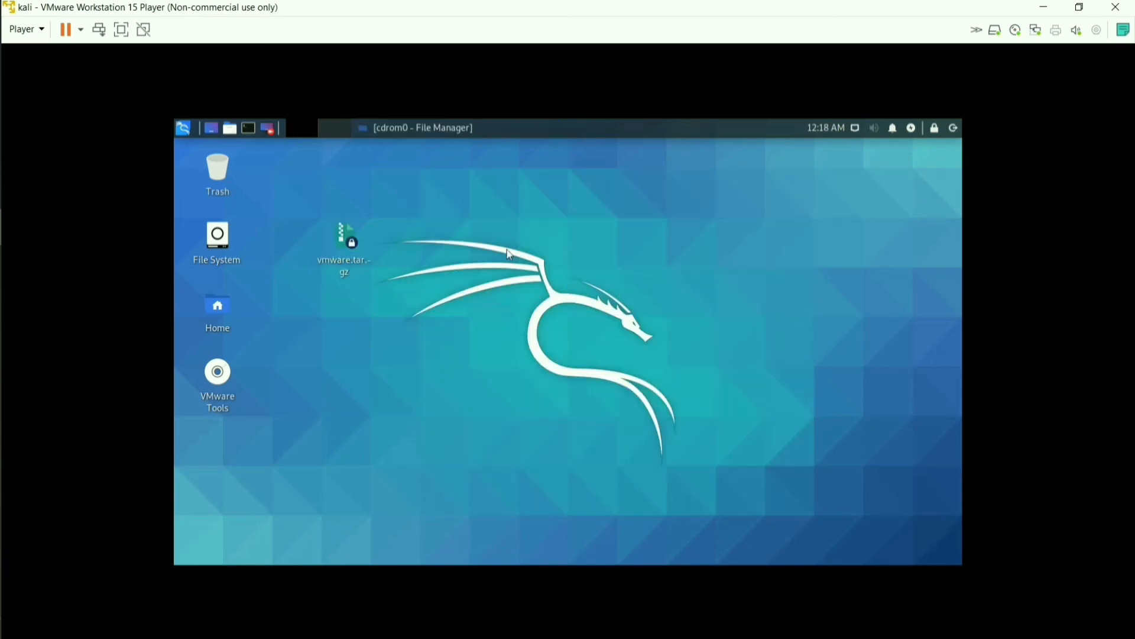
# Open a terminal in the Desktop folder and extract vmware.tar.gz with sudo tar -xf
pyautogui.rightClick(427, 216)
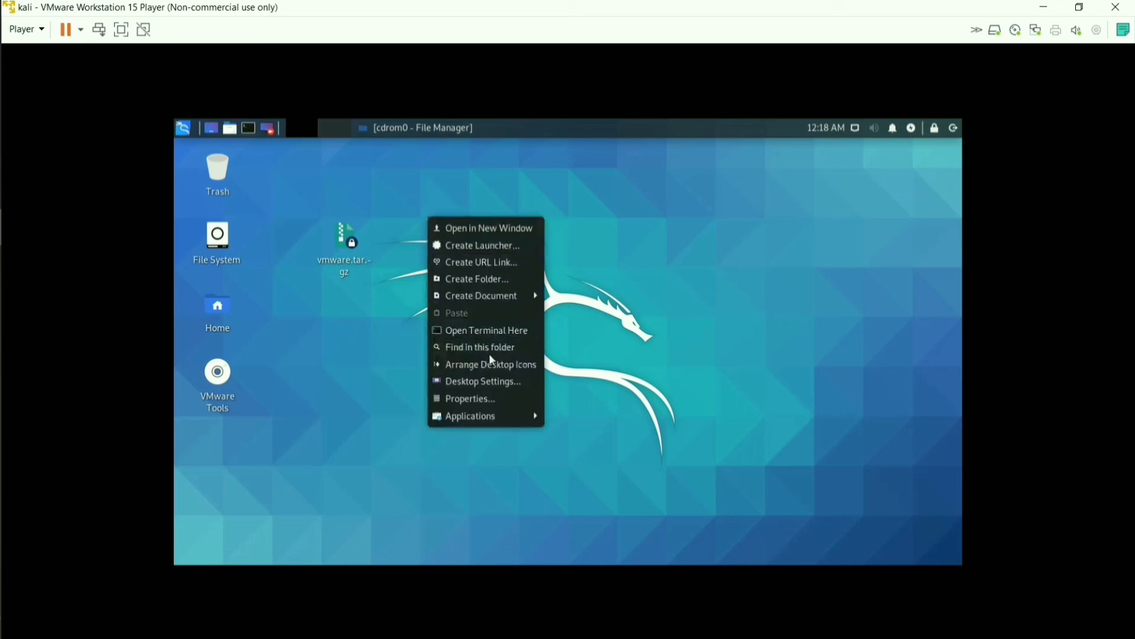
pyautogui.click(482, 331)
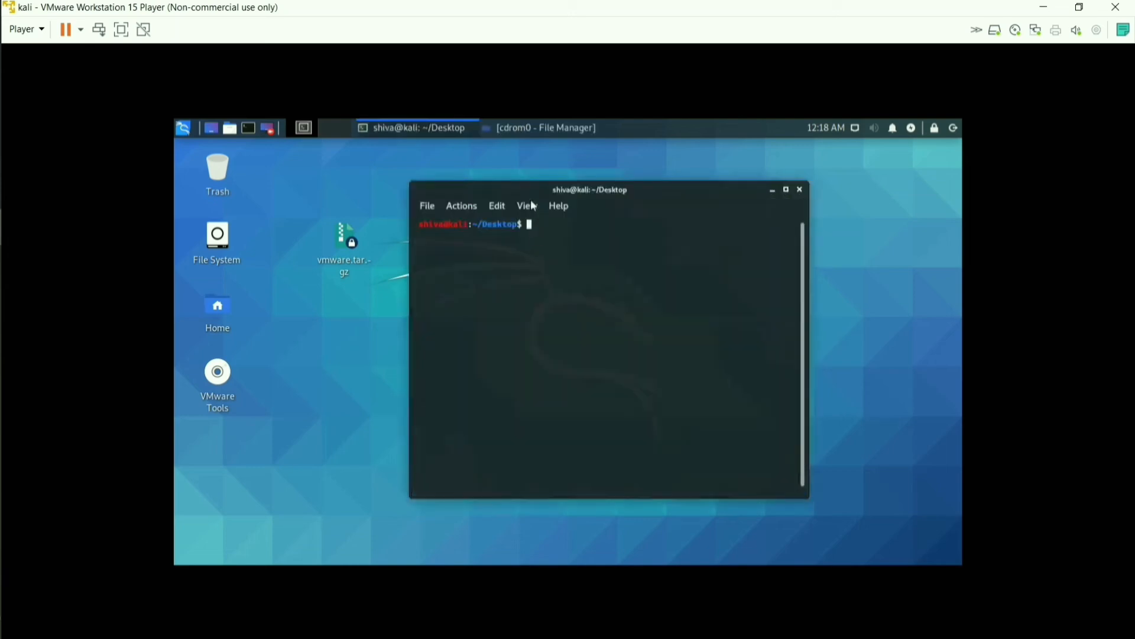
pyautogui.moveTo(524, 190); pyautogui.dragTo(546, 187)
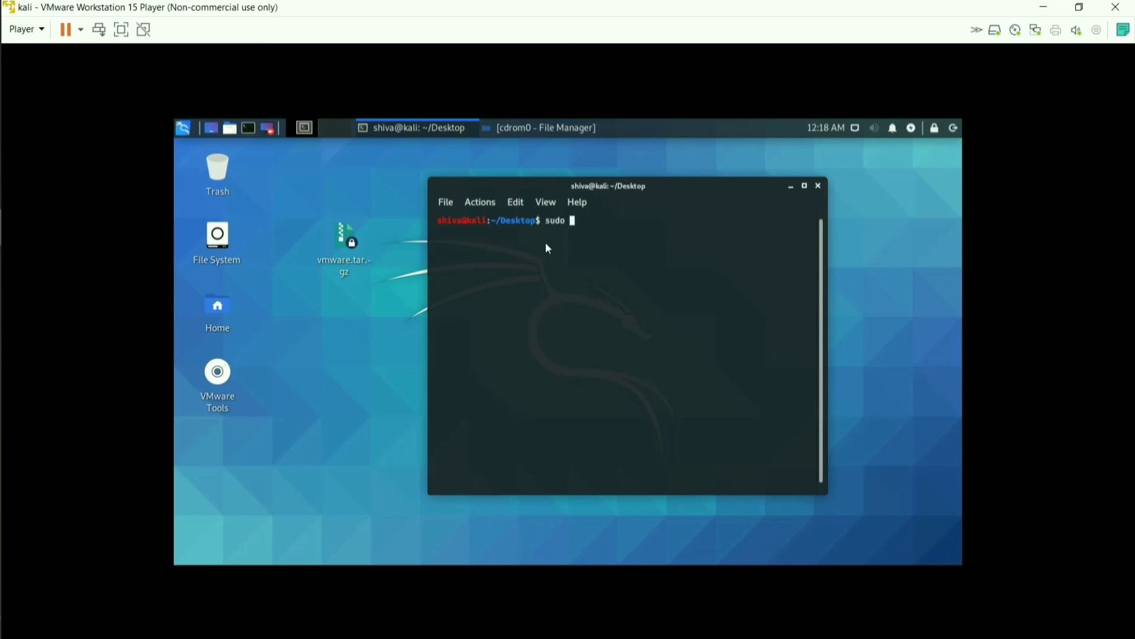
pyautogui.write('tar -xf')
pyautogui.write('vmware.tar.gz')
pyautogui.press('Return')
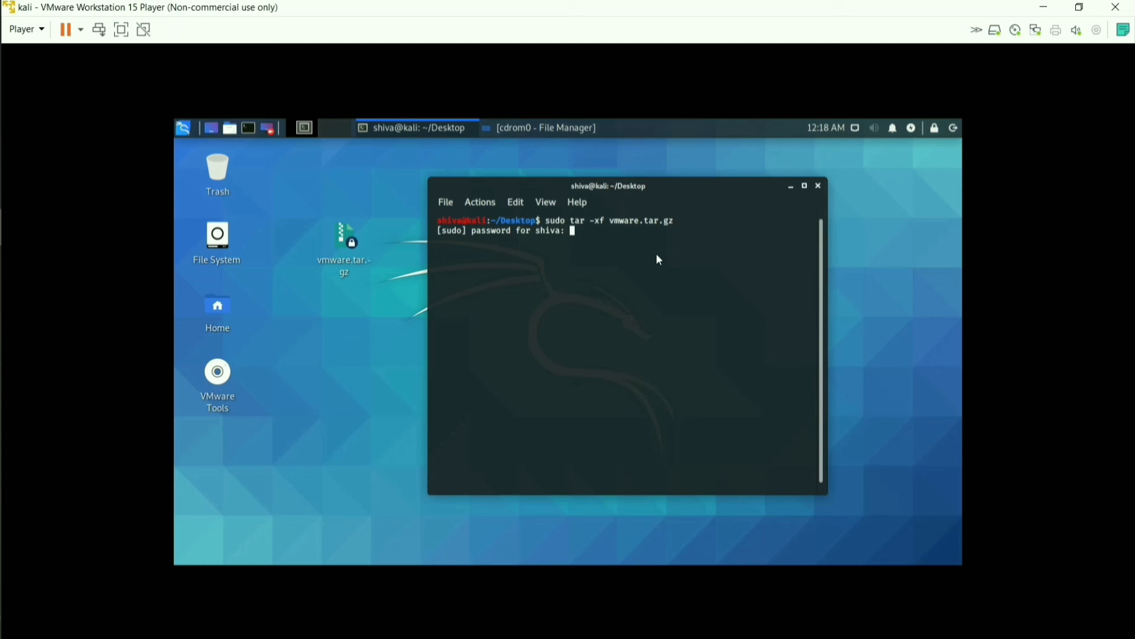
pyautogui.press('Return')
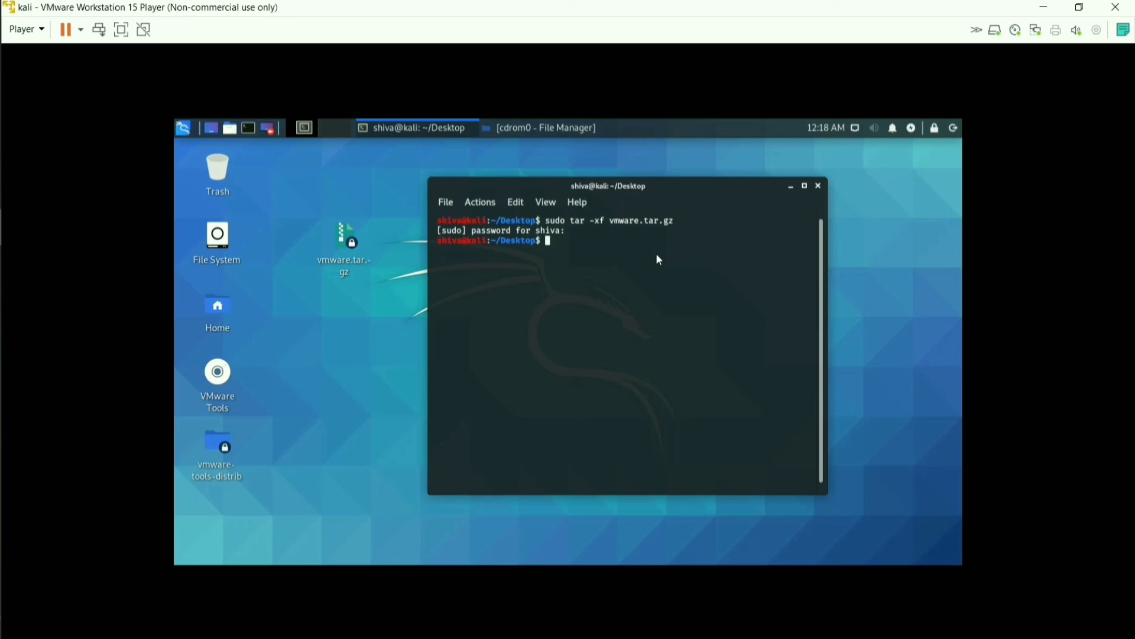
# List the Desktop with ls to confirm the vmware-tools-distrib folder exists
pyautogui.write('ls')
pyautogui.press('Return')
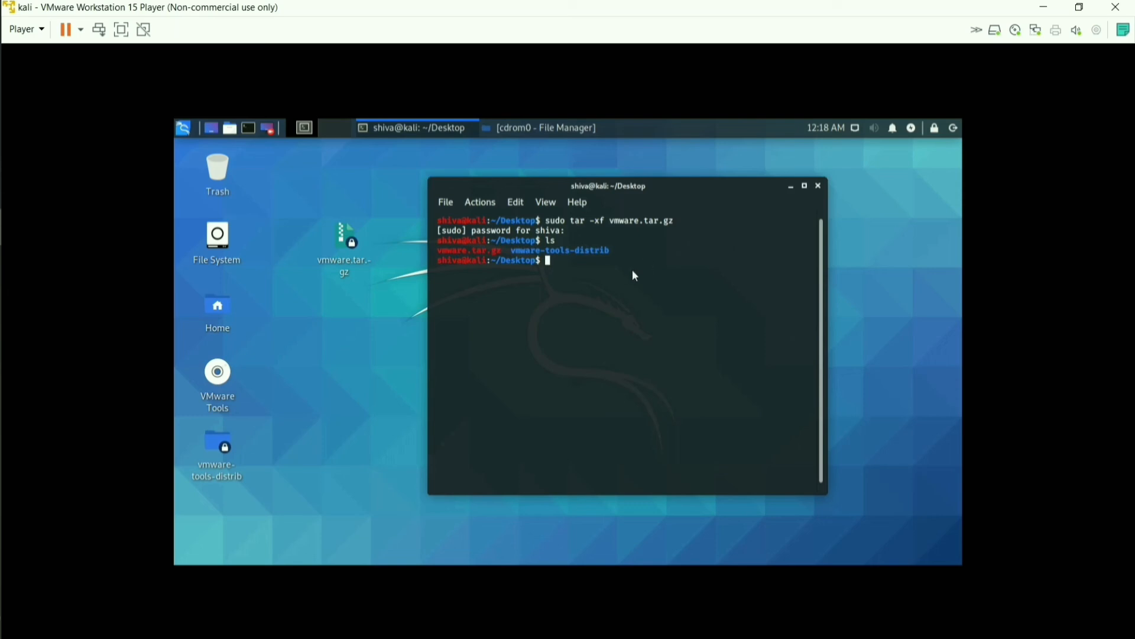
pyautogui.moveTo(513, 251); pyautogui.dragTo(620, 256)
pyautogui.click(619, 250)
# Open vmware-tools-distrib in File Manager, showing its 10 items including vmware-install.pl
pyautogui.click(792, 188)
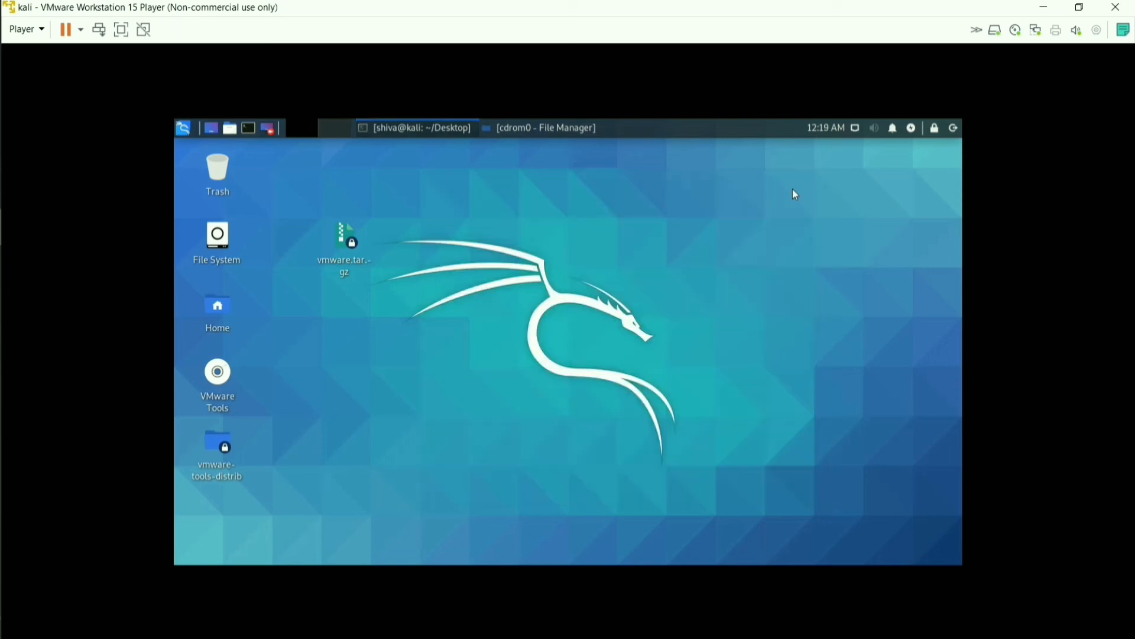
pyautogui.moveTo(265, 458); pyautogui.dragTo(343, 324)
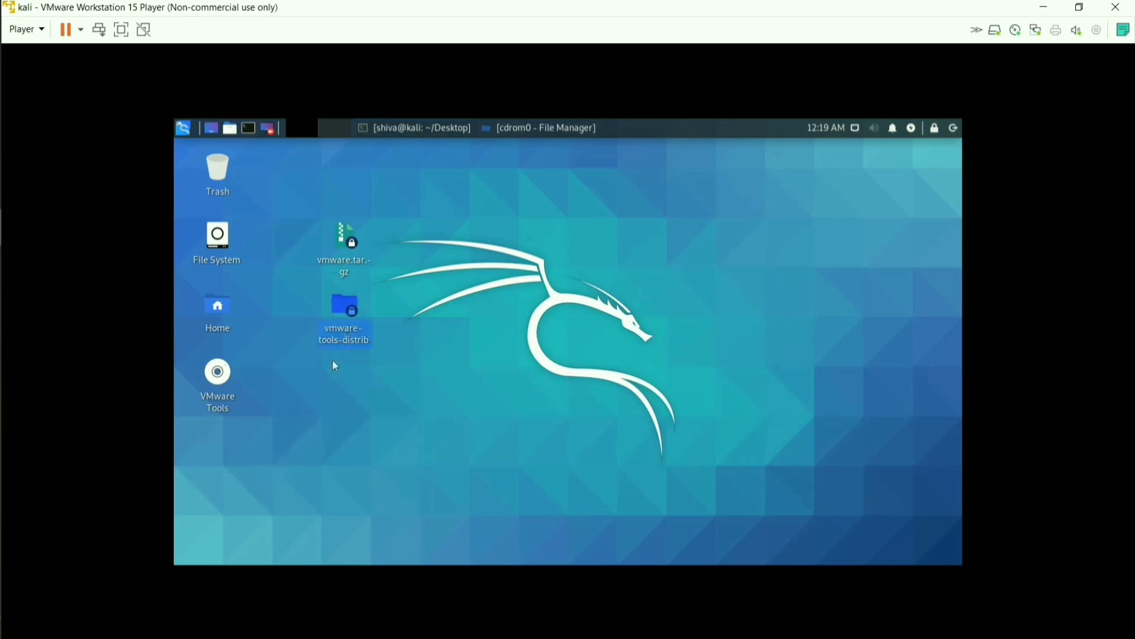
pyautogui.doubleClick(352, 310)
pyautogui.moveTo(378, 160); pyautogui.dragTo(509, 172)
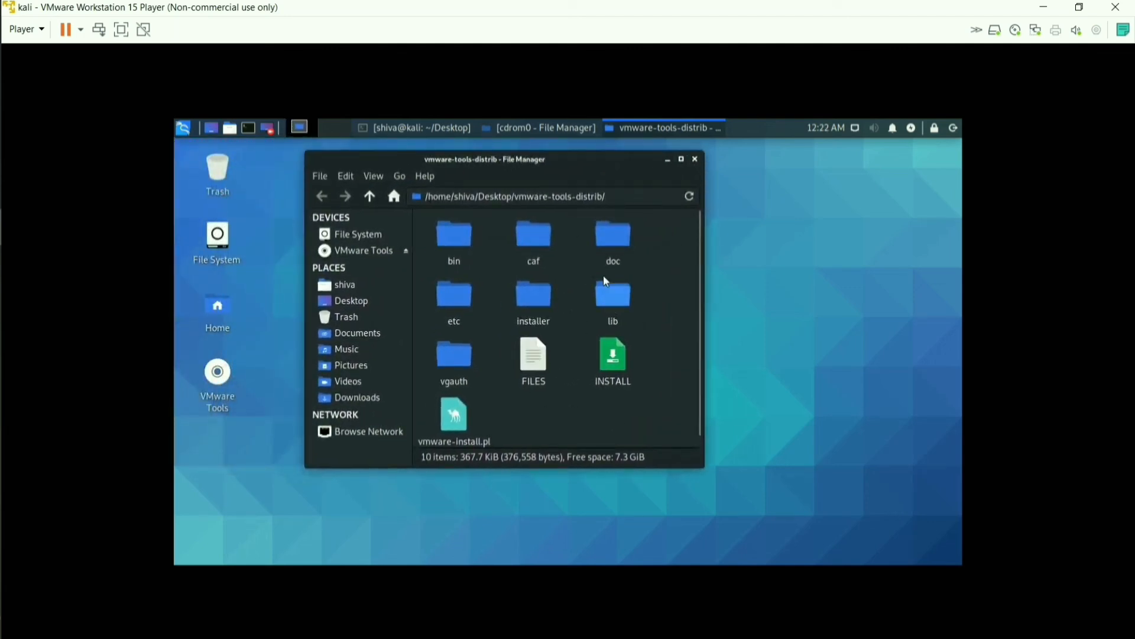
pyautogui.rightClick(569, 299)
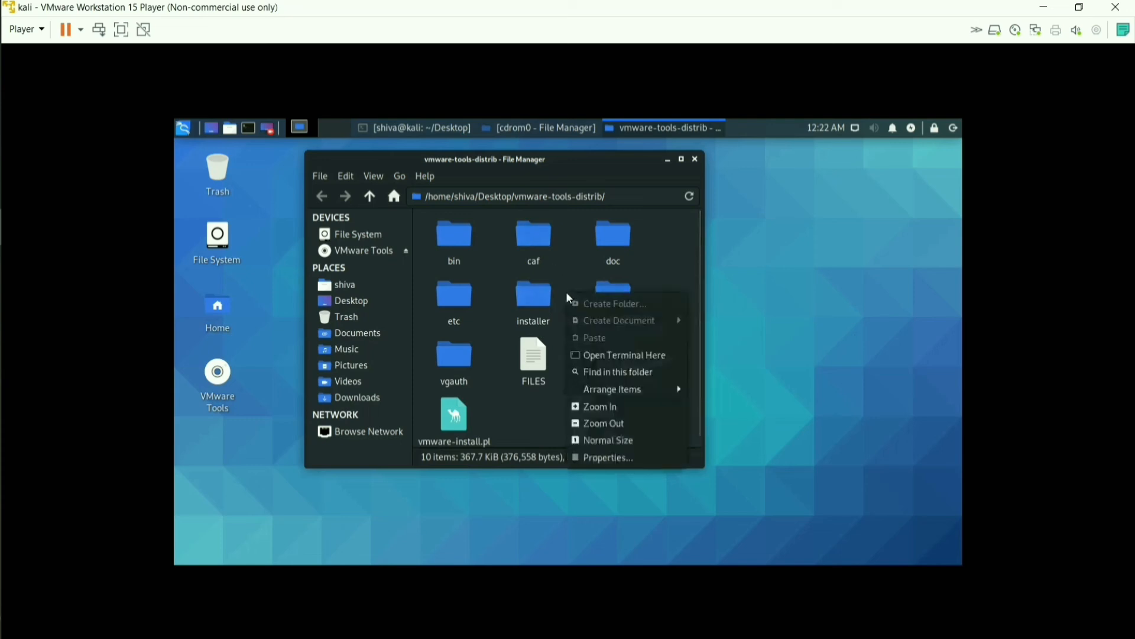
# Open a terminal in the vmware-tools-distrib folder and list its files
pyautogui.click(599, 361)
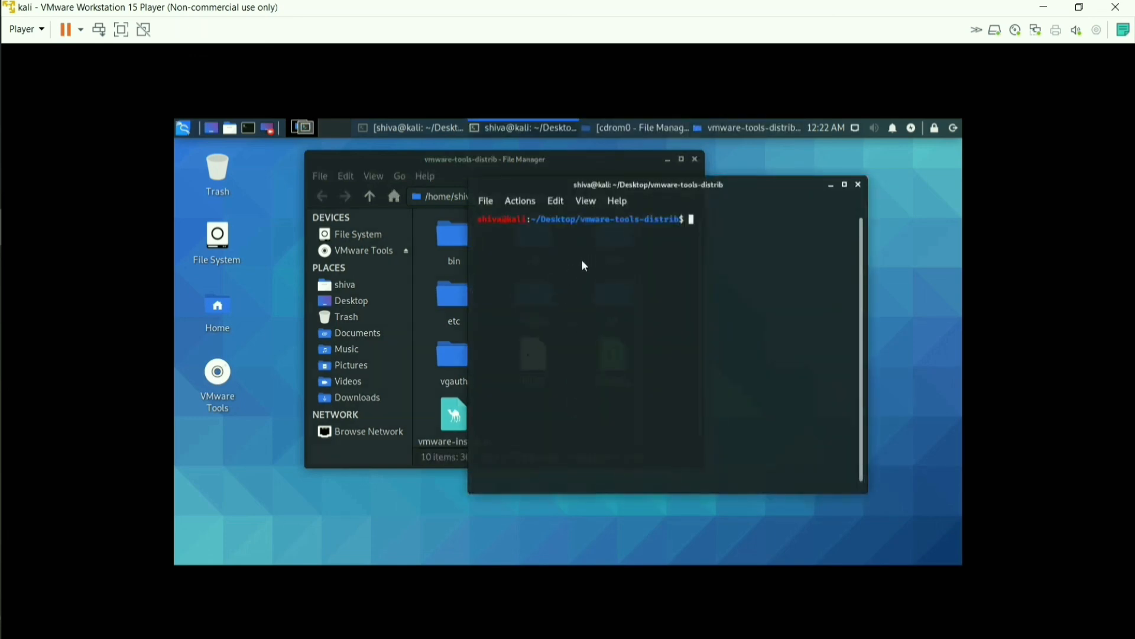
pyautogui.write('ld')
pyautogui.press('Return')
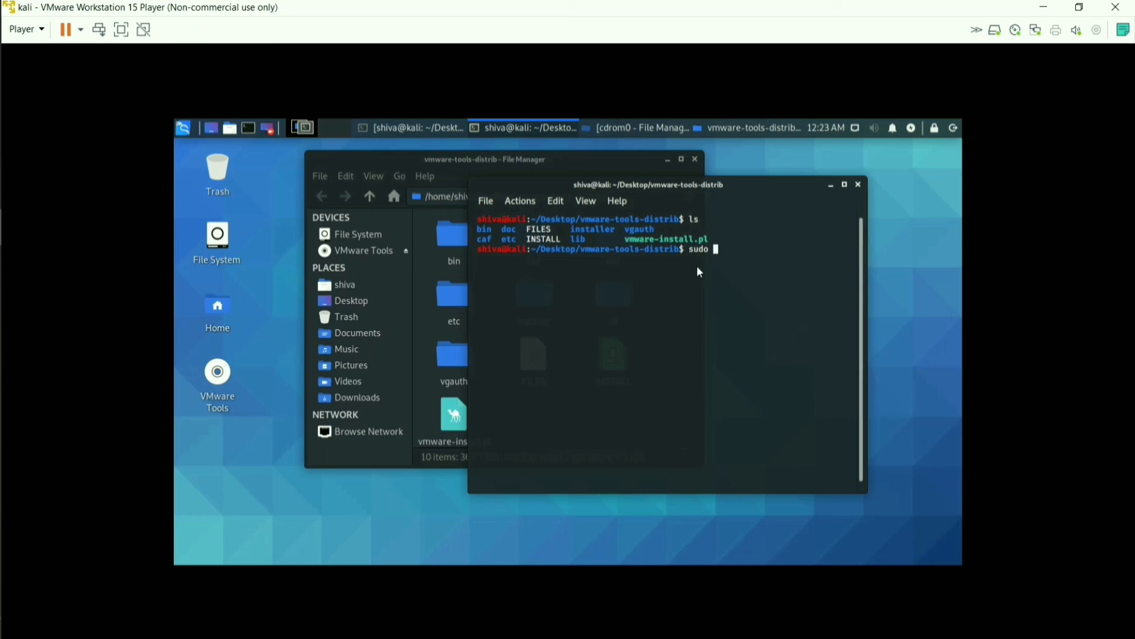
# Run 'sudo perl vmware-install.pl', pasting the installer name from the listing
pyautogui.write('erl')
pyautogui.moveTo(668, 241); pyautogui.dragTo(702, 239)
pyautogui.rightClick(715, 242)
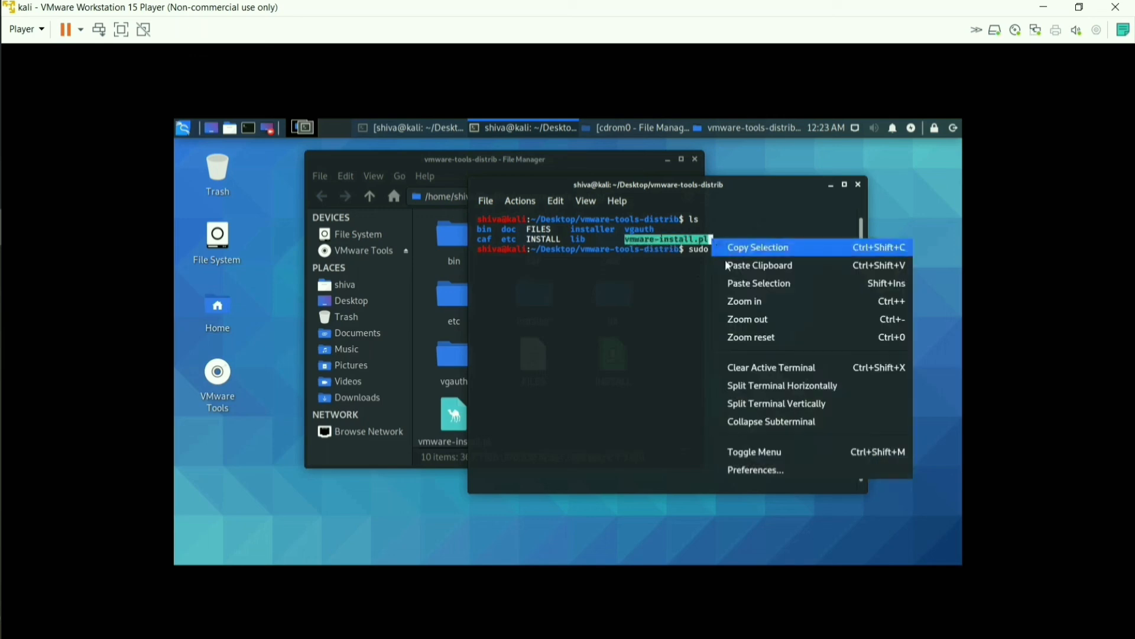
pyautogui.click(735, 254)
pyautogui.click(757, 252)
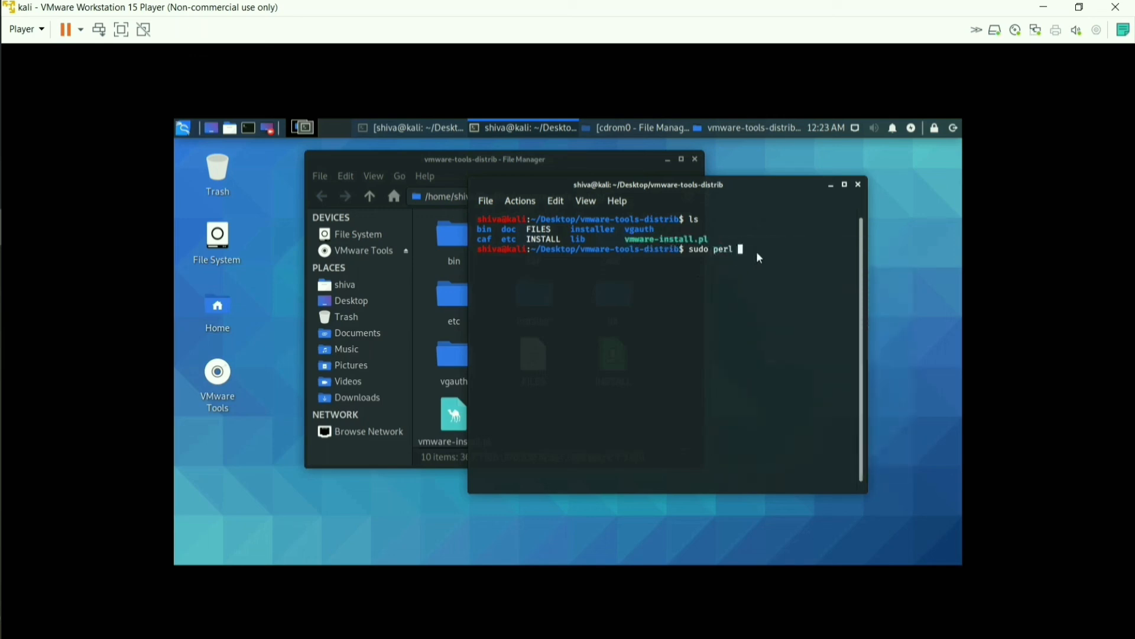
pyautogui.rightClick(757, 251)
pyautogui.click(781, 297)
pyautogui.press('Return')
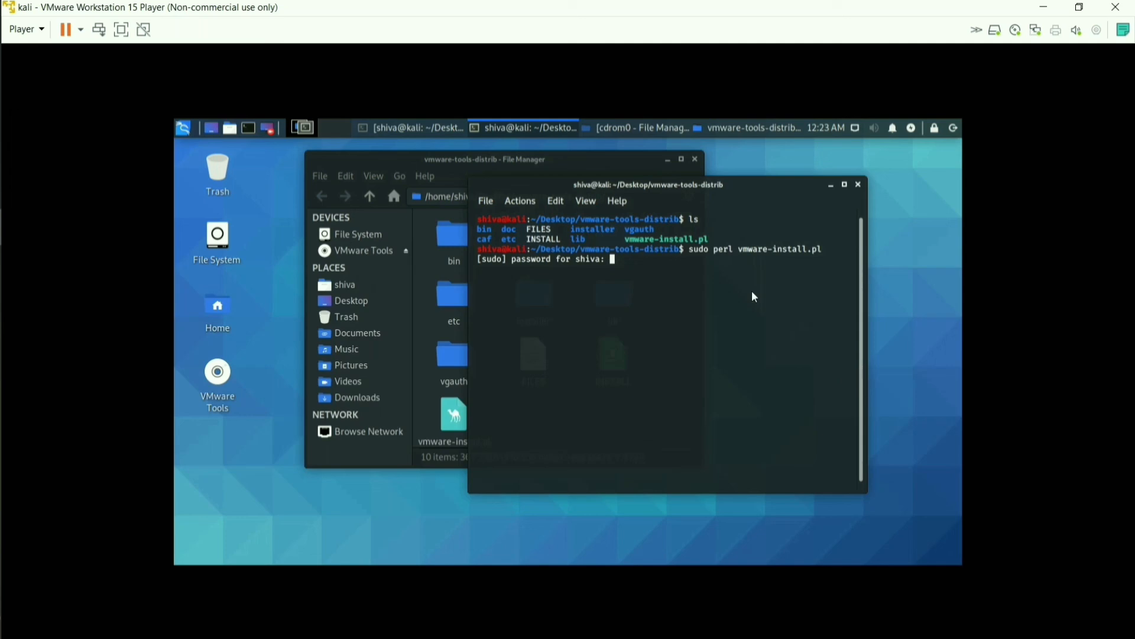
# Submit the sudo password and accept default directories (/usr/bin, /etc, /usr/sbin, /usr/lib, /var/lib, docs), creating them as needed
pyautogui.press('Return')
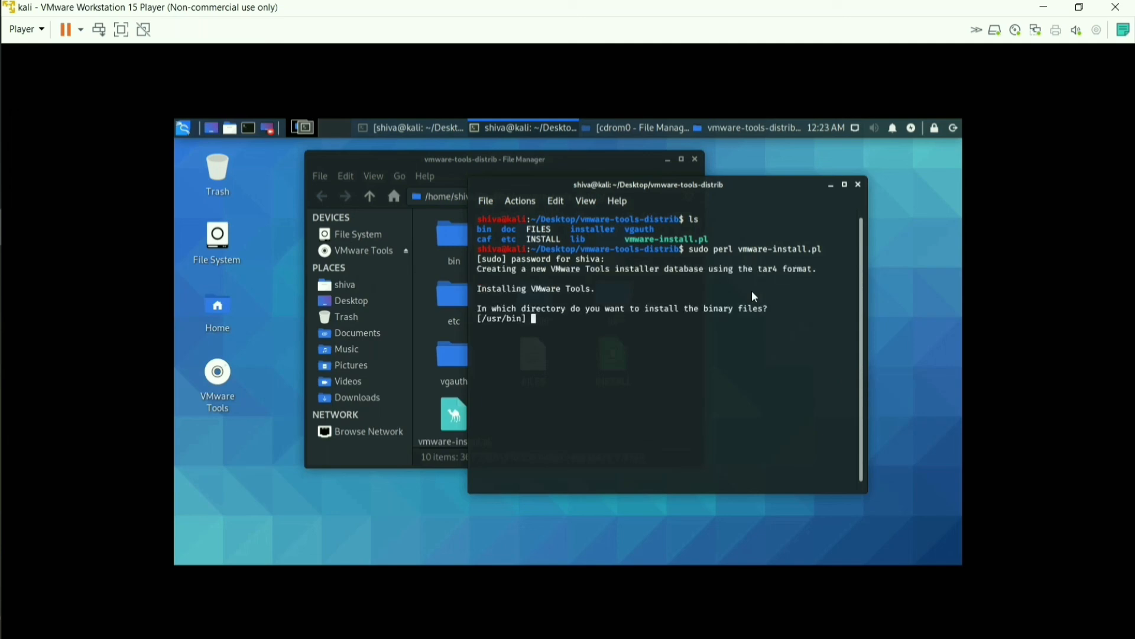
pyautogui.press('Return')
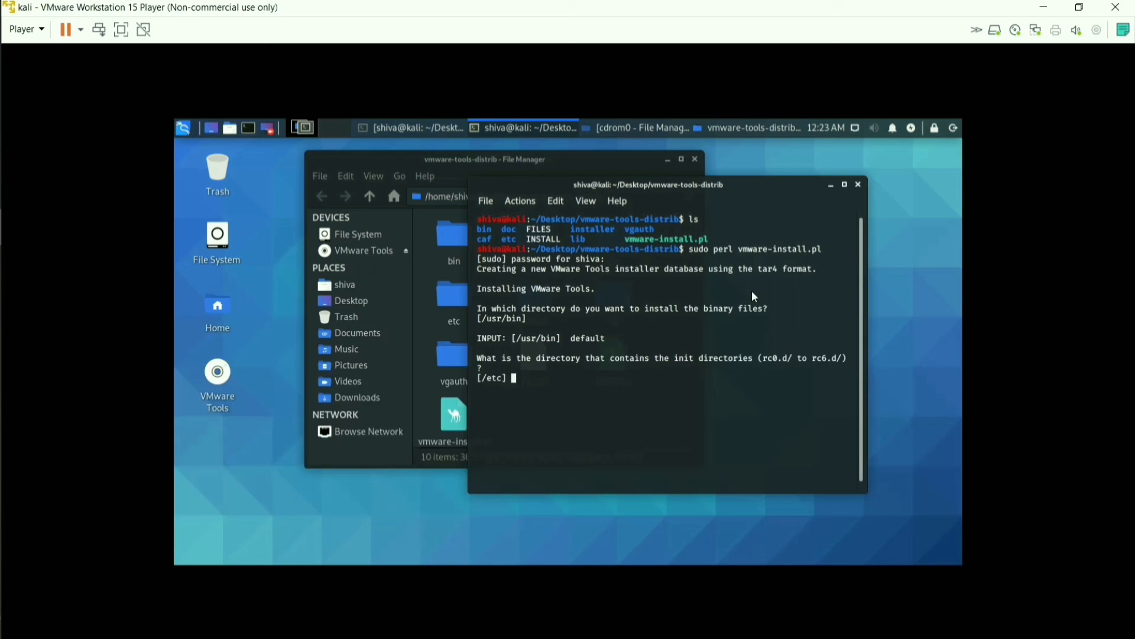
pyautogui.press('Return')
pyautogui.press('Return')
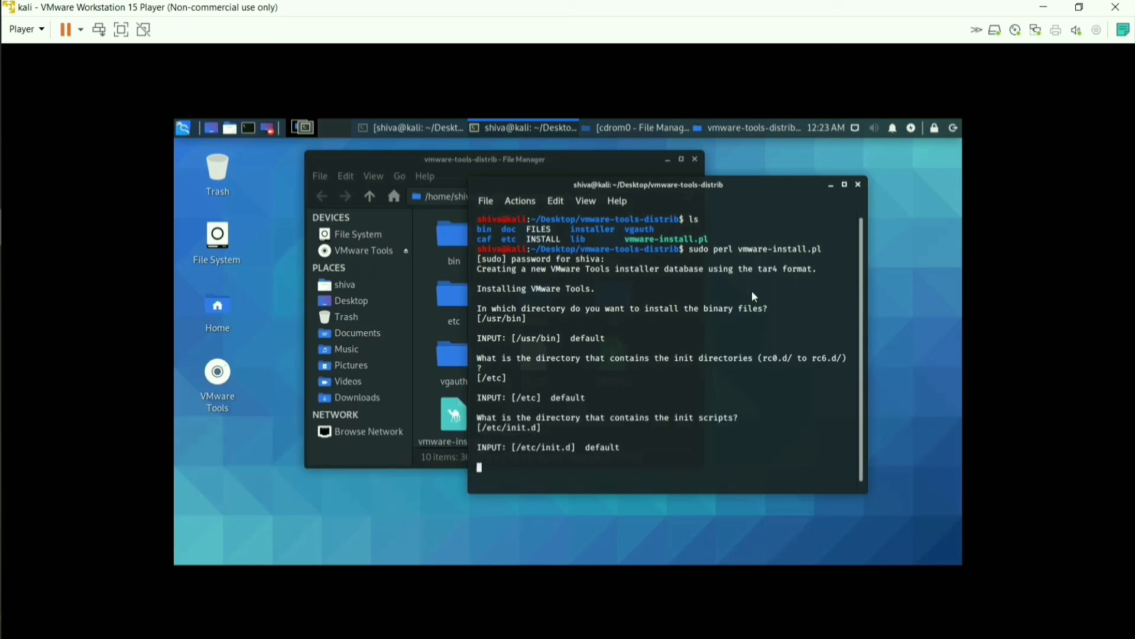
pyautogui.press('Return')
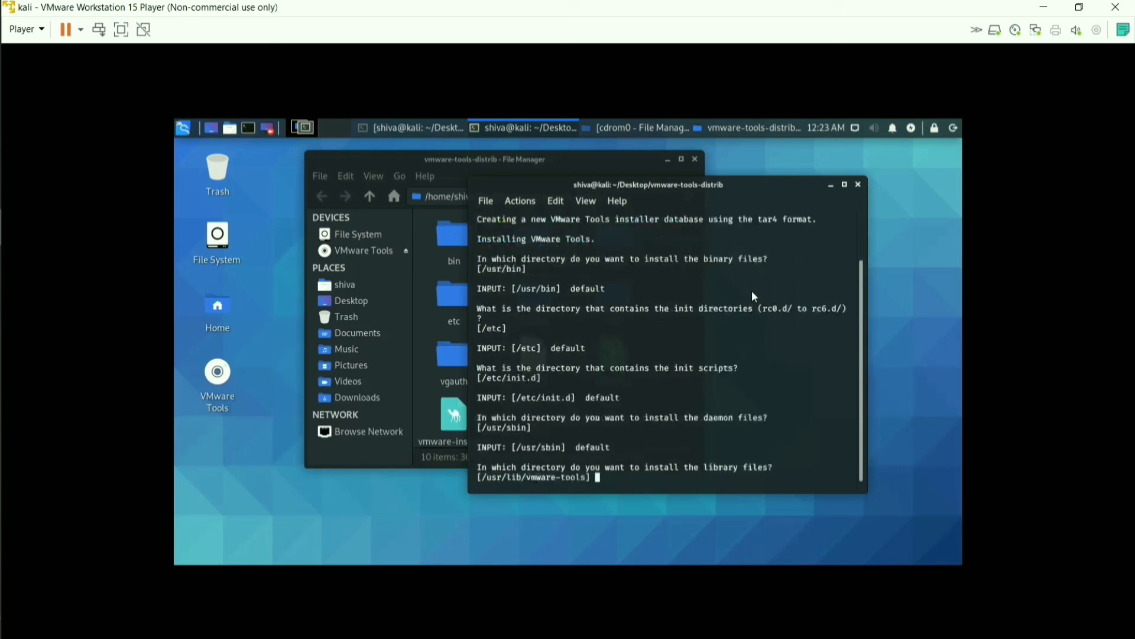
pyautogui.press('Return')
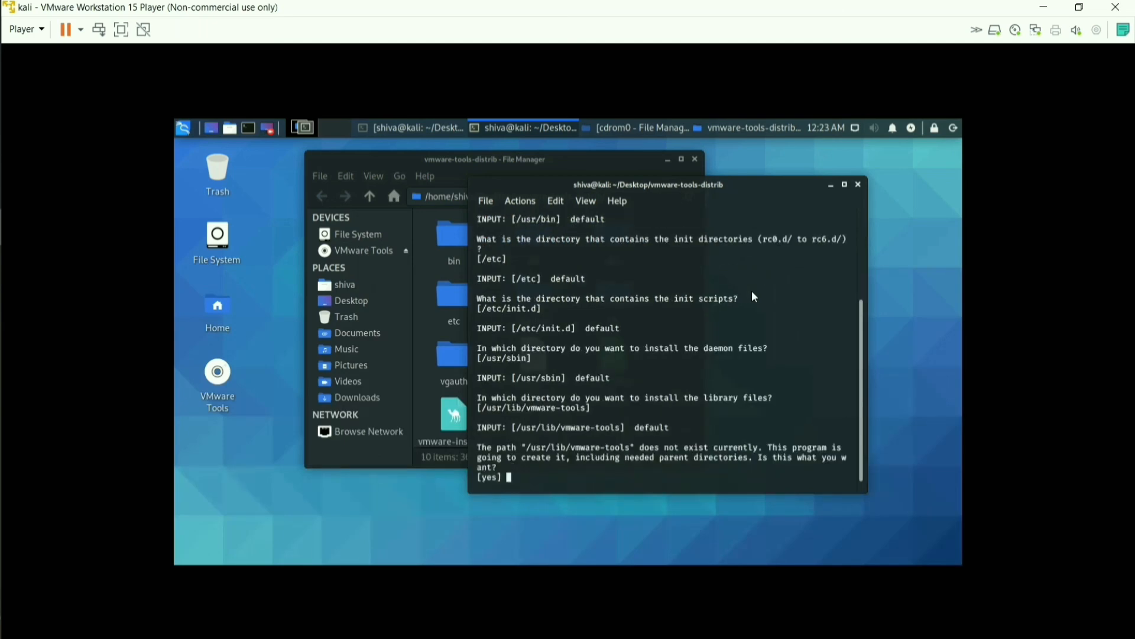
pyautogui.press('Return')
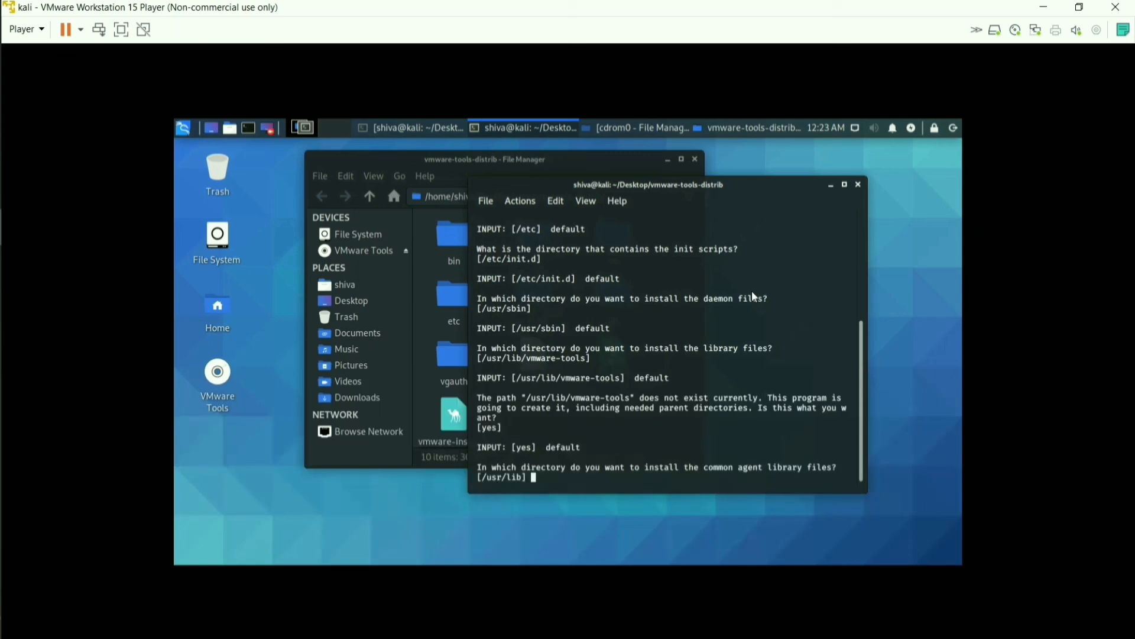
pyautogui.press('Return')
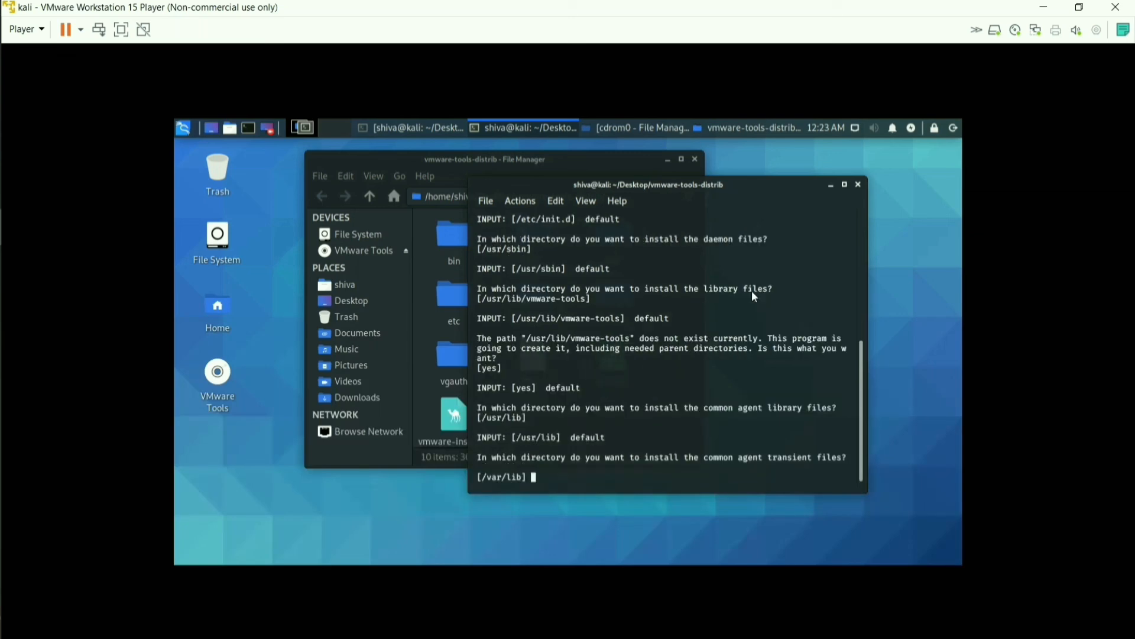
pyautogui.press('Return')
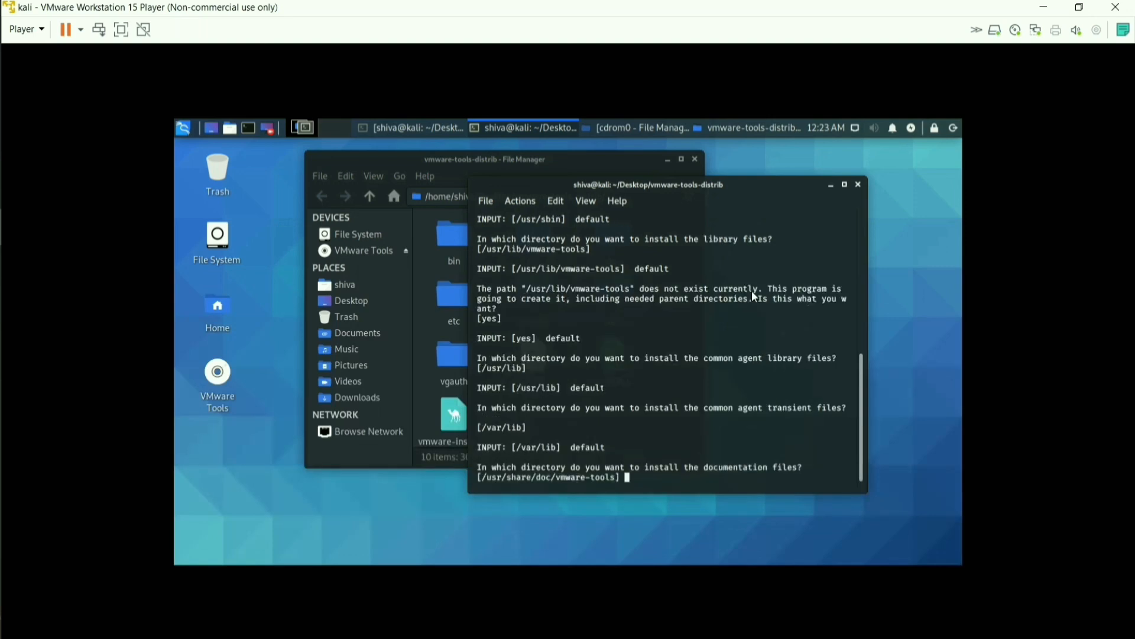
pyautogui.press('Return')
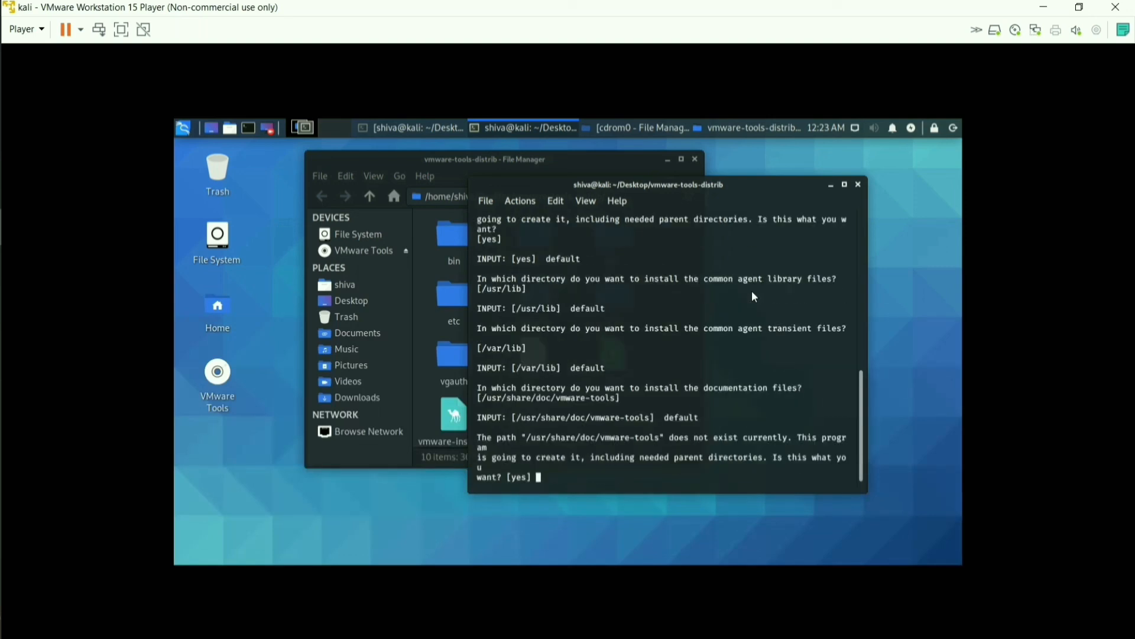
pyautogui.press('Return')
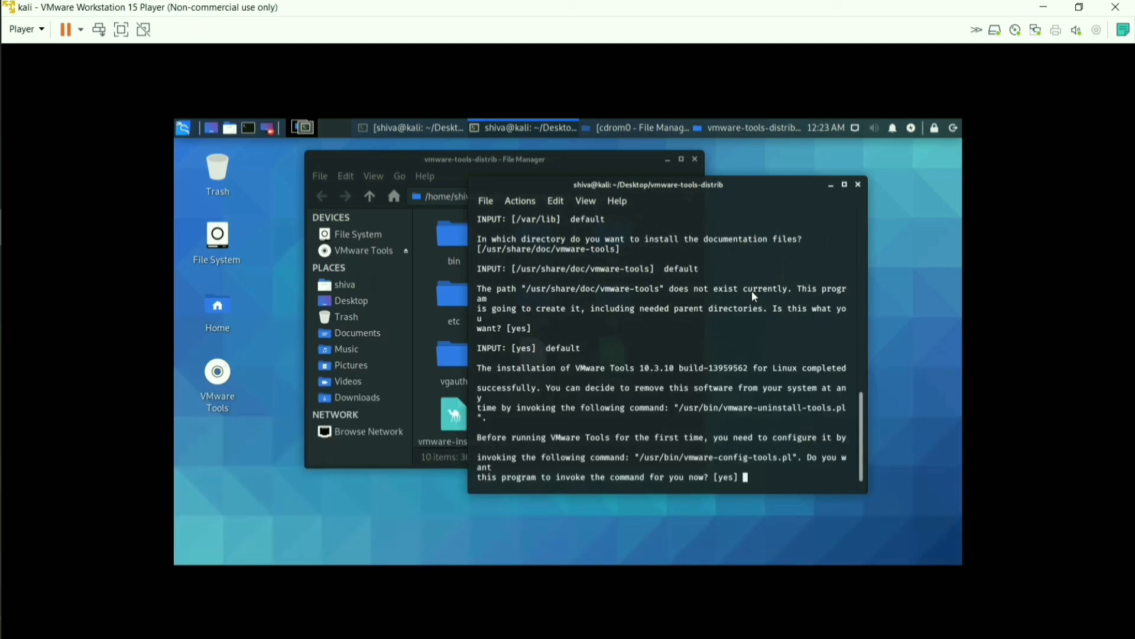
pyautogui.press('Return')
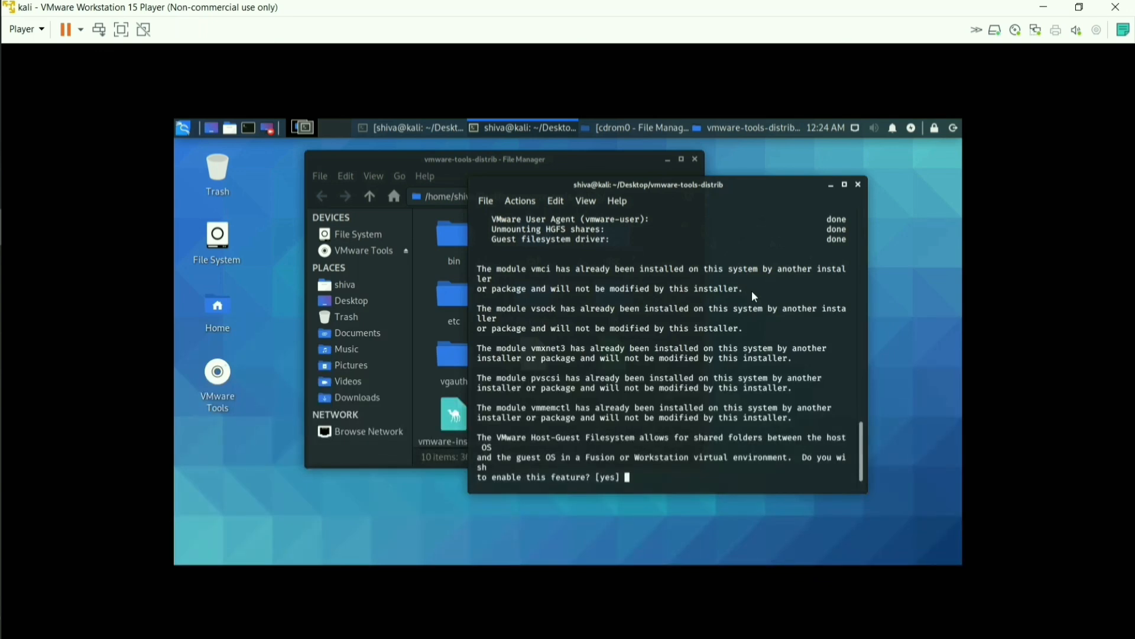
# Accept defaults: enable shared folders, vmblock drag-and-drop and vgauth, leave caf disabled
pyautogui.press('Return')
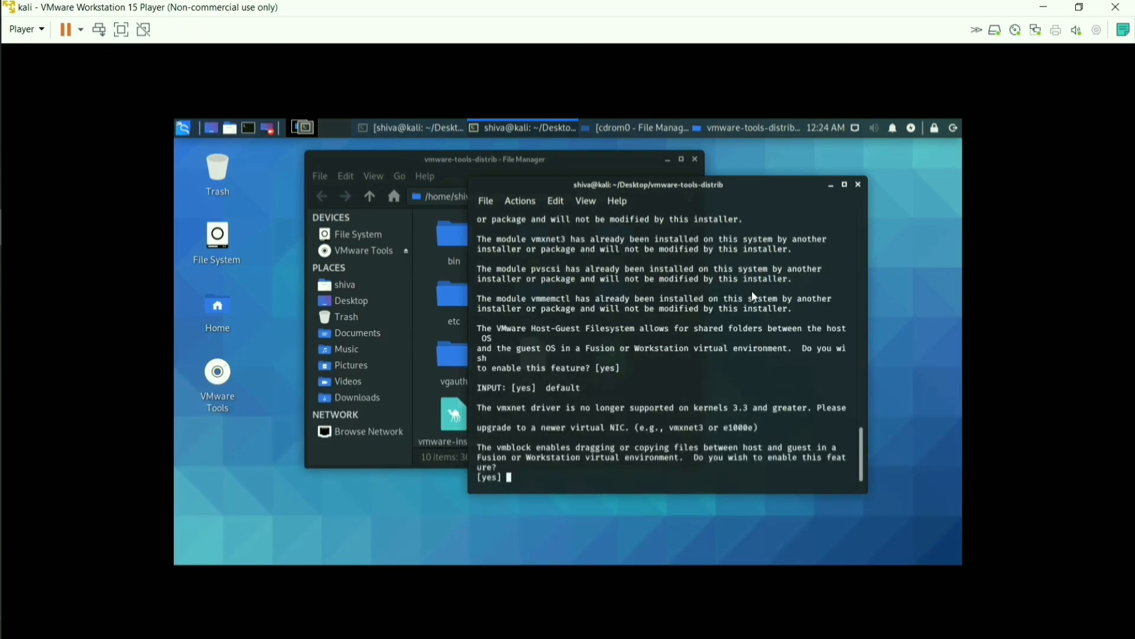
pyautogui.press('Return')
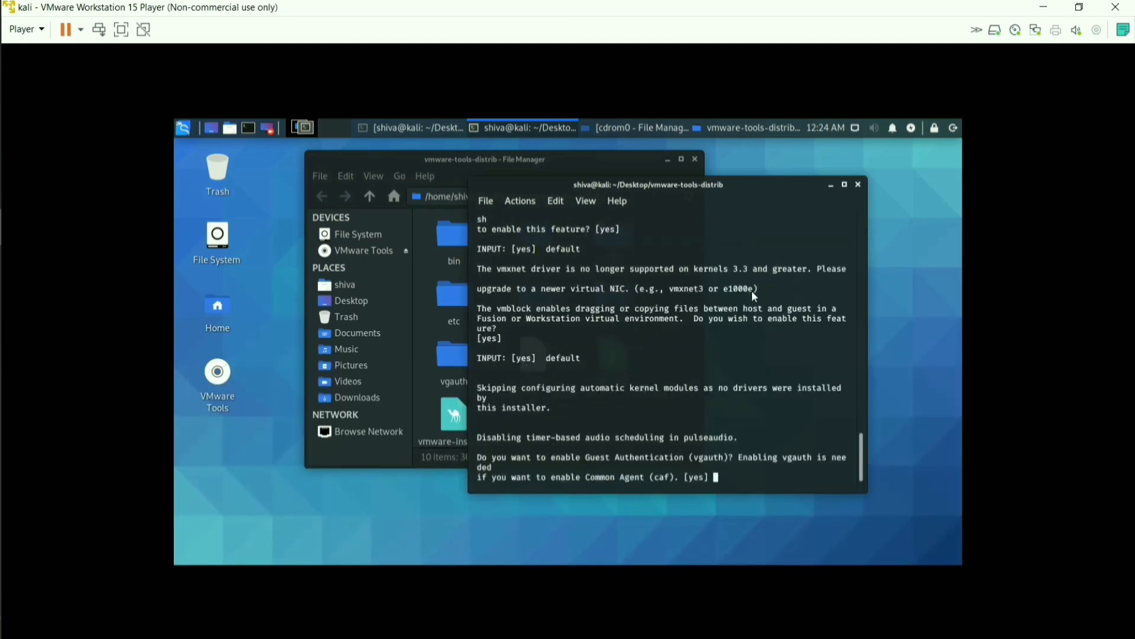
pyautogui.press('Return')
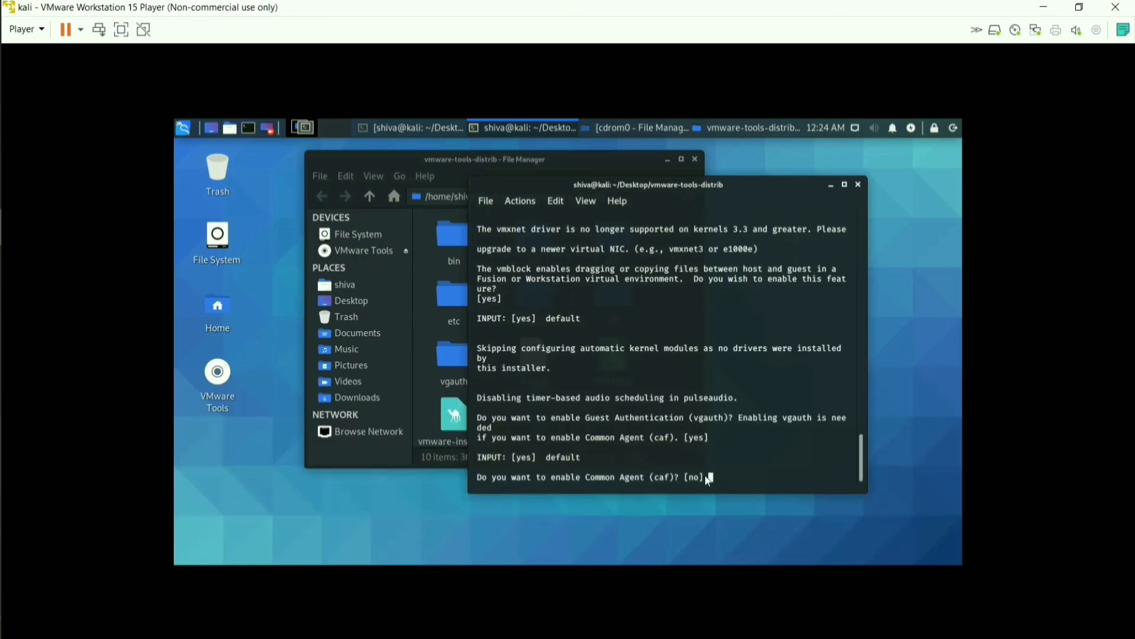
pyautogui.press('Return')
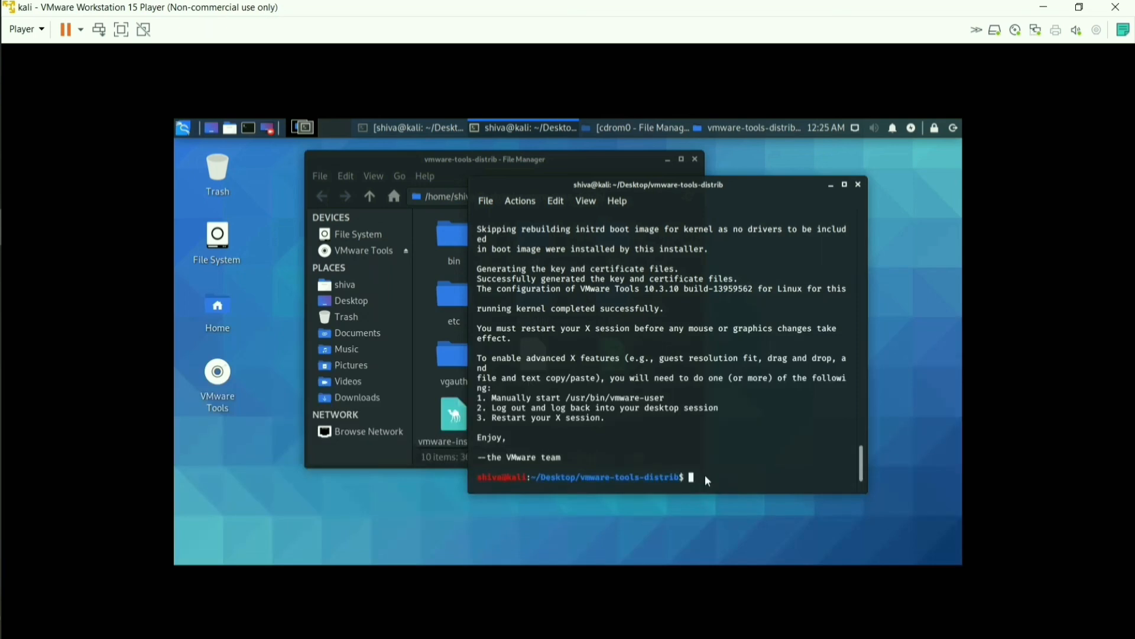
# Restart the Kali guest with 'sudo reboot'
pyautogui.write('sudo')
pyautogui.write('reboot')
pyautogui.press('Return')
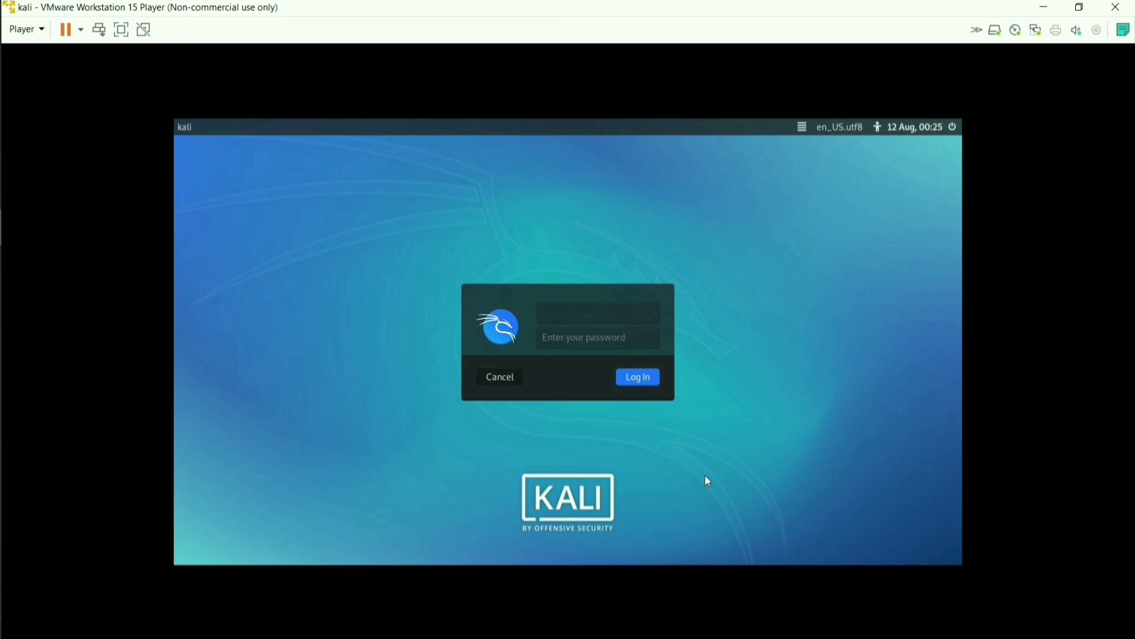
# Log back in at the Kali login screen with the username and account password
pyautogui.write('shiva')
pyautogui.press('Return')
pyautogui.write('****')
pyautogui.press('Return')
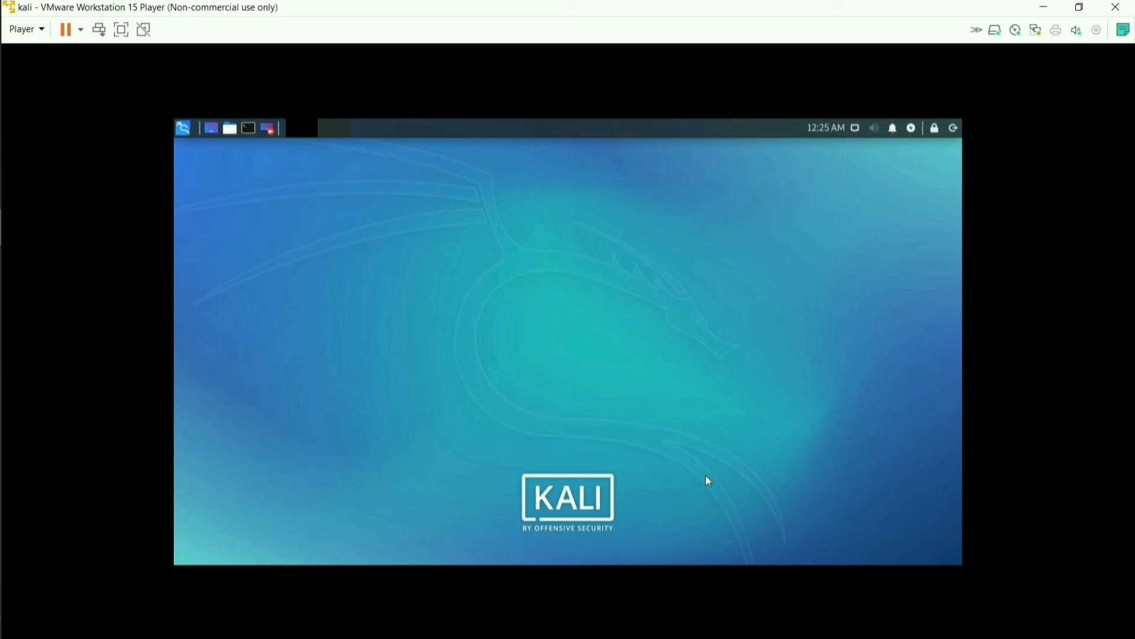
# Switch the Kali virtual machine to full screen mode from the Player toolbar
pyautogui.moveTo(414, 286); pyautogui.dragTo(204, 457)
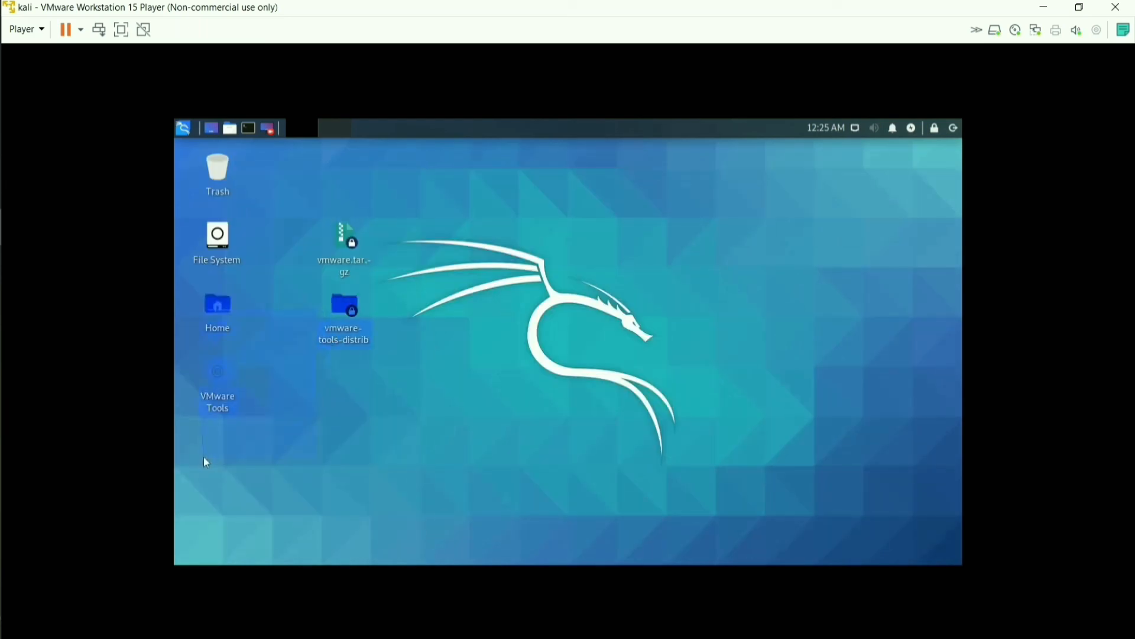
pyautogui.click(361, 429)
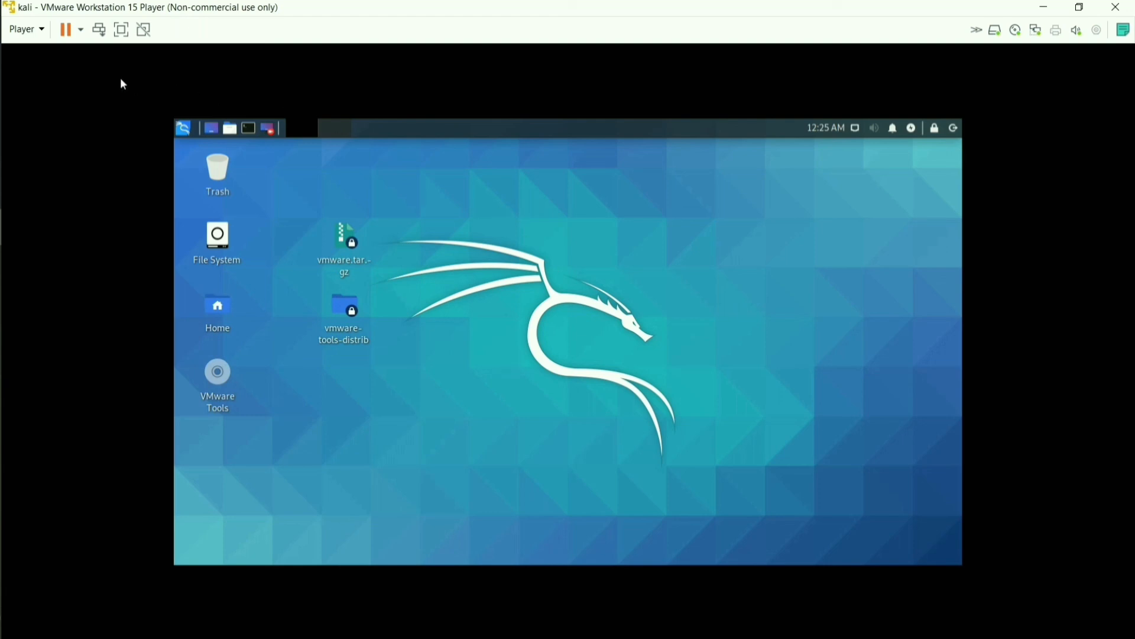
pyautogui.click(122, 36)
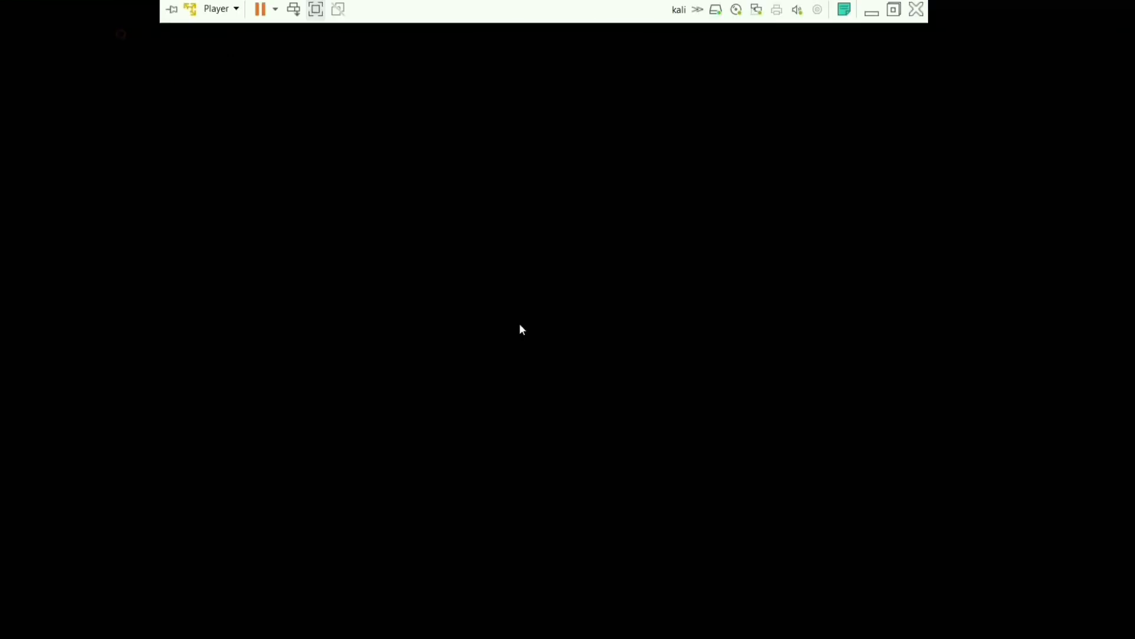